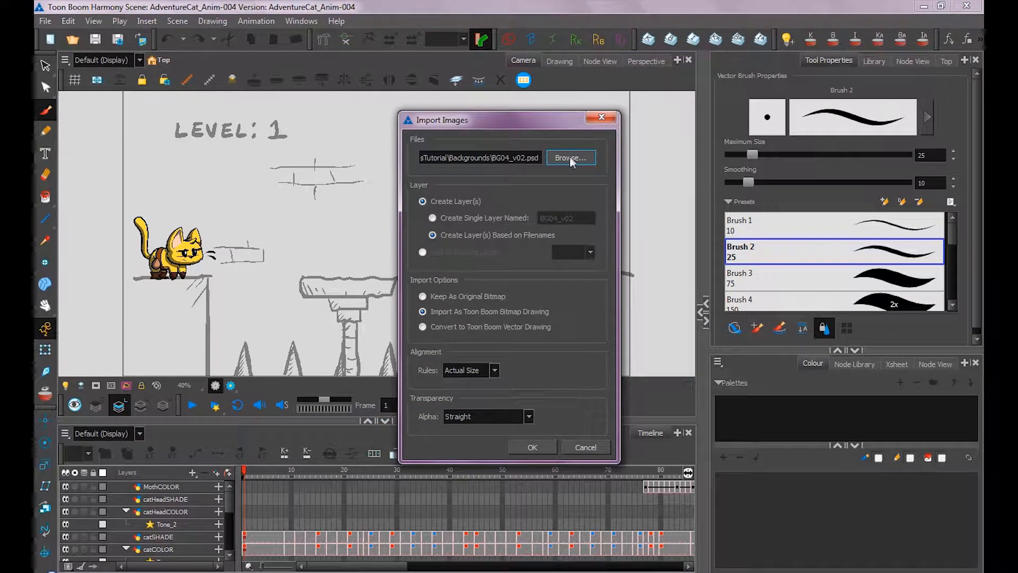
Choose BG04_v03.psd from the Backgrounds folder as the image to import
left_click(572, 159)
double_click(580, 268)
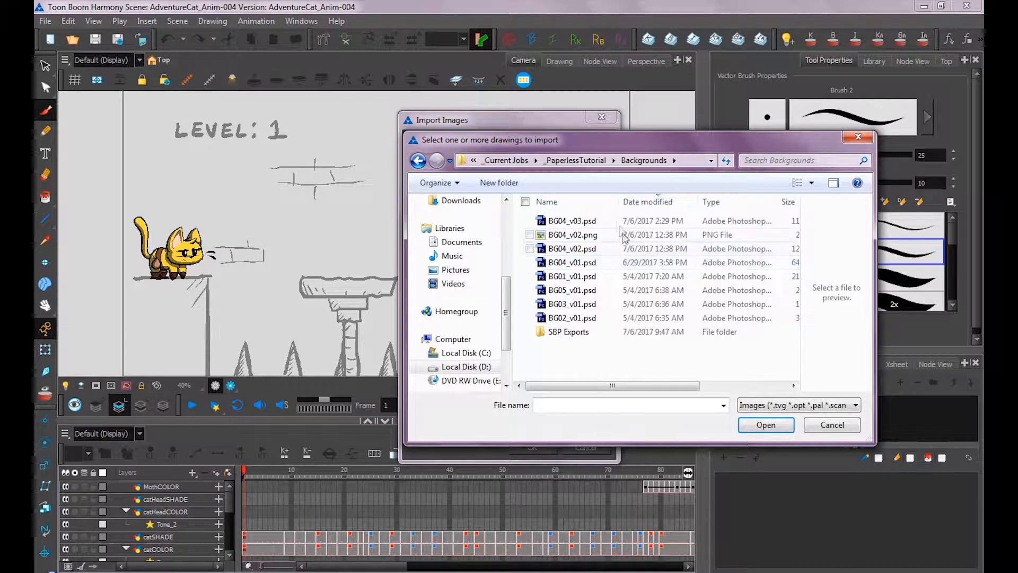
left_click(591, 223)
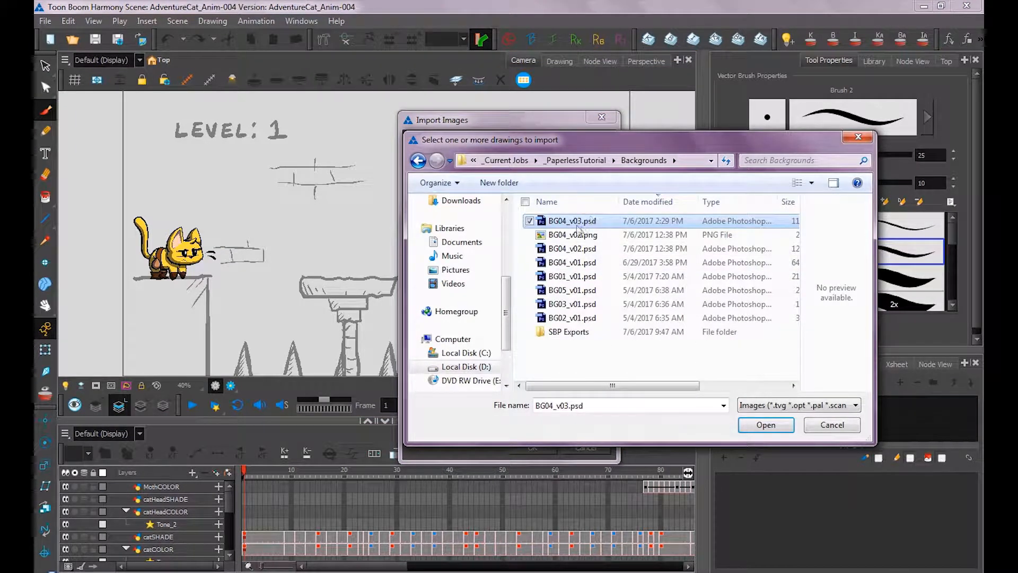
left_click(766, 424)
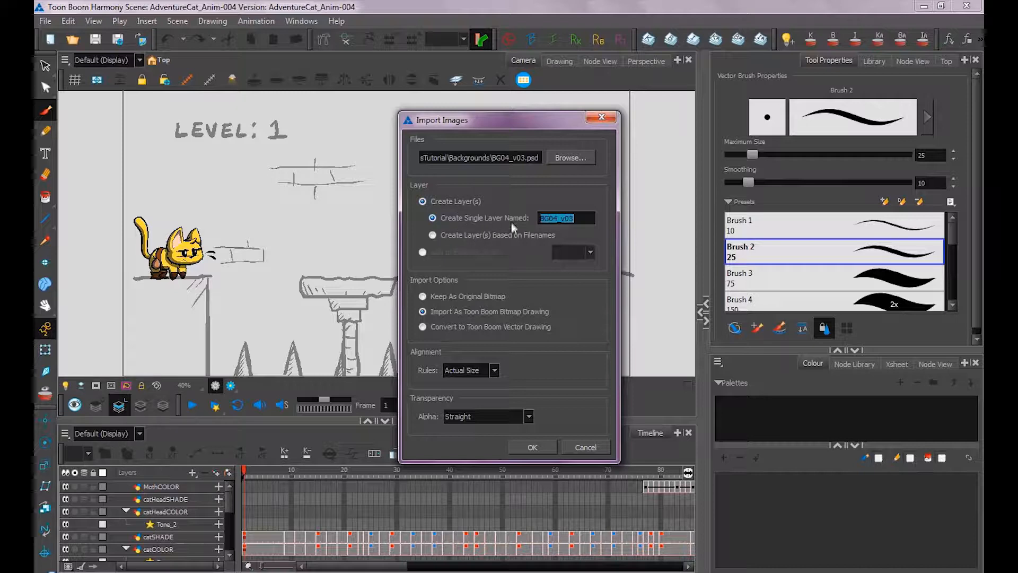
Import the image as a single layer named BG
left_click(583, 218)
key("BackSpace")
key("BackSpace")
key("BackSpace")
key("BackSpace")
key("BackSpace")
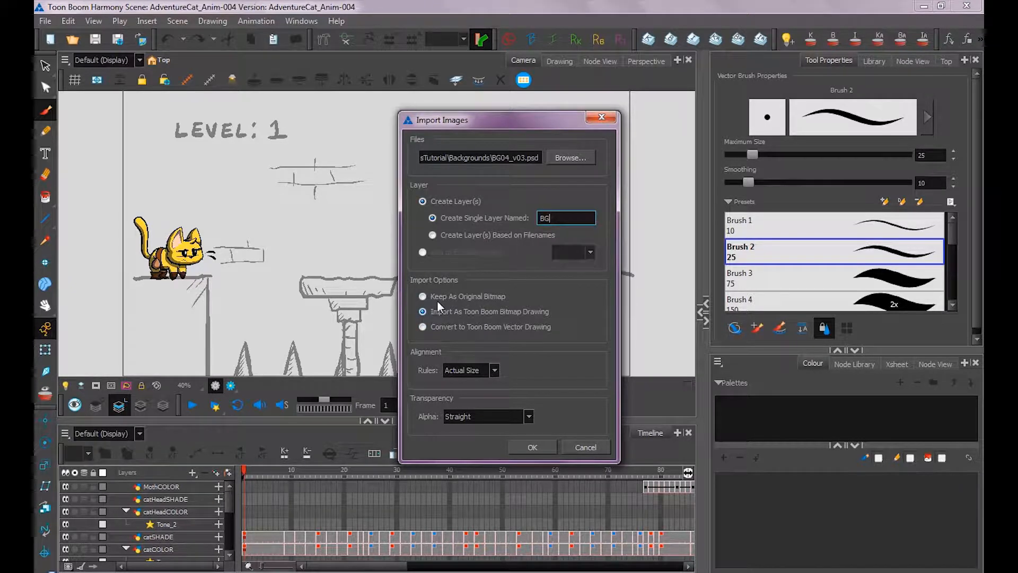
Set the import alignment to Actual Size and the alpha to Straight, and accept the import settings
left_click(469, 370)
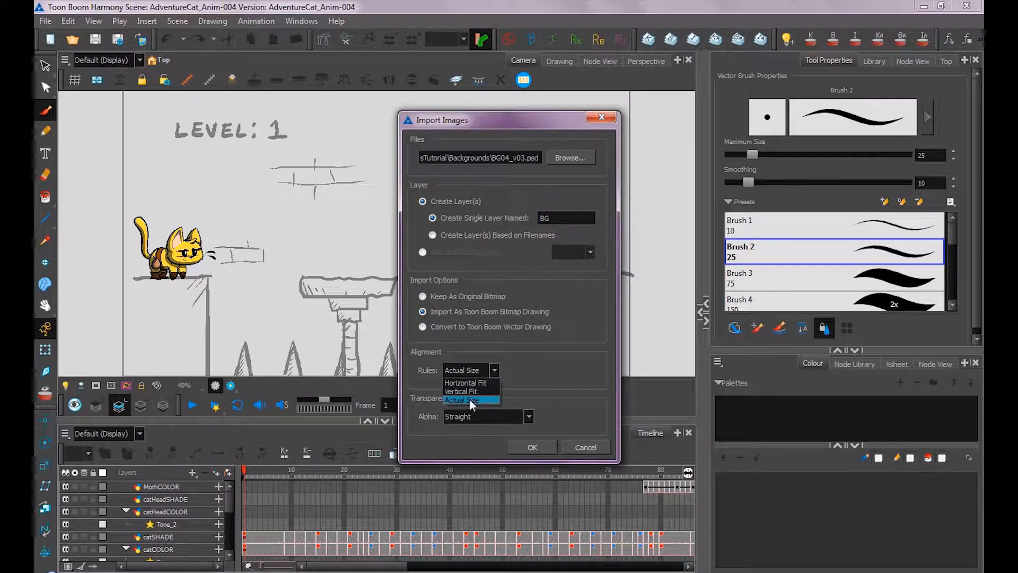
left_click(471, 400)
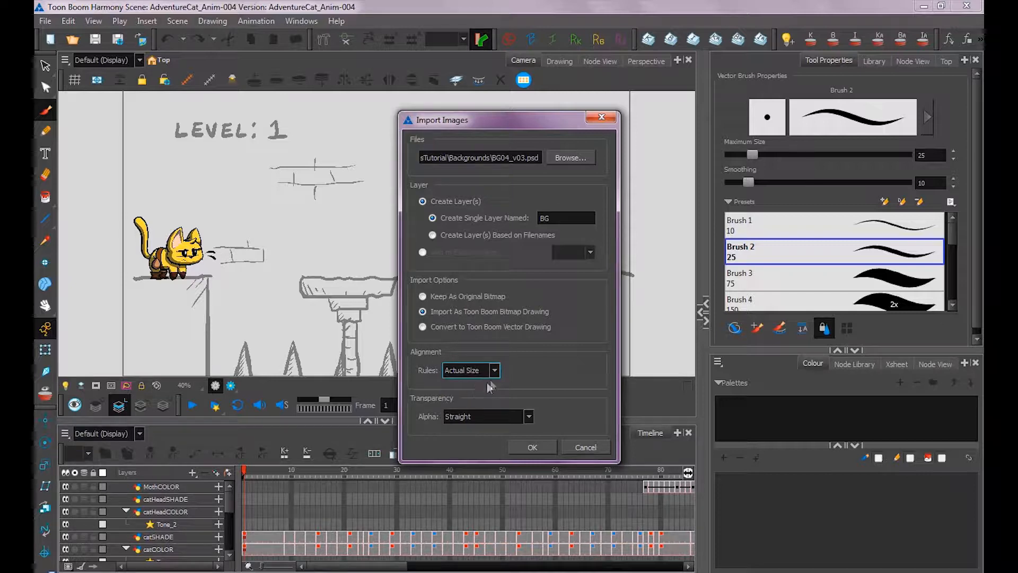
left_click(454, 370)
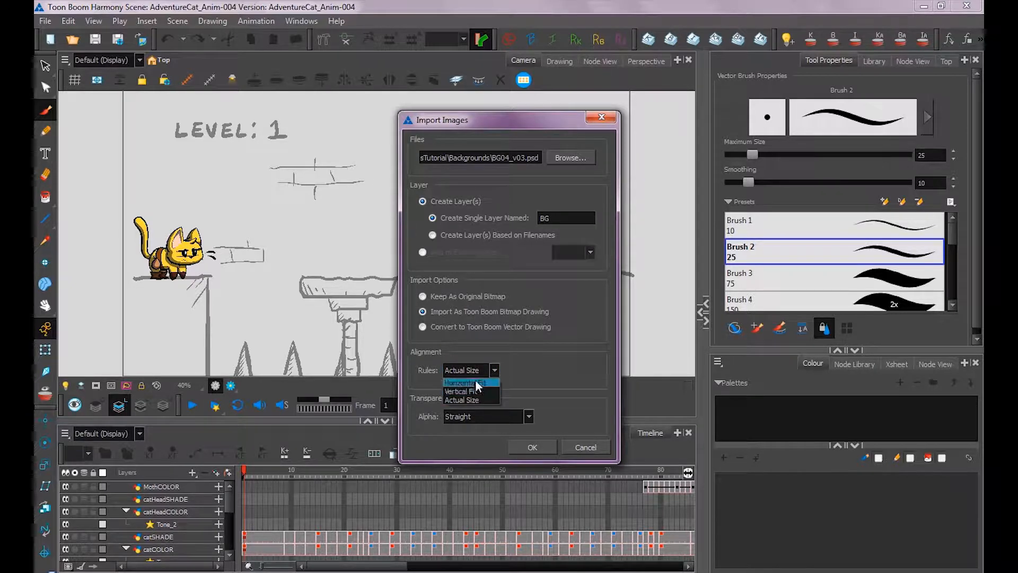
left_click(477, 400)
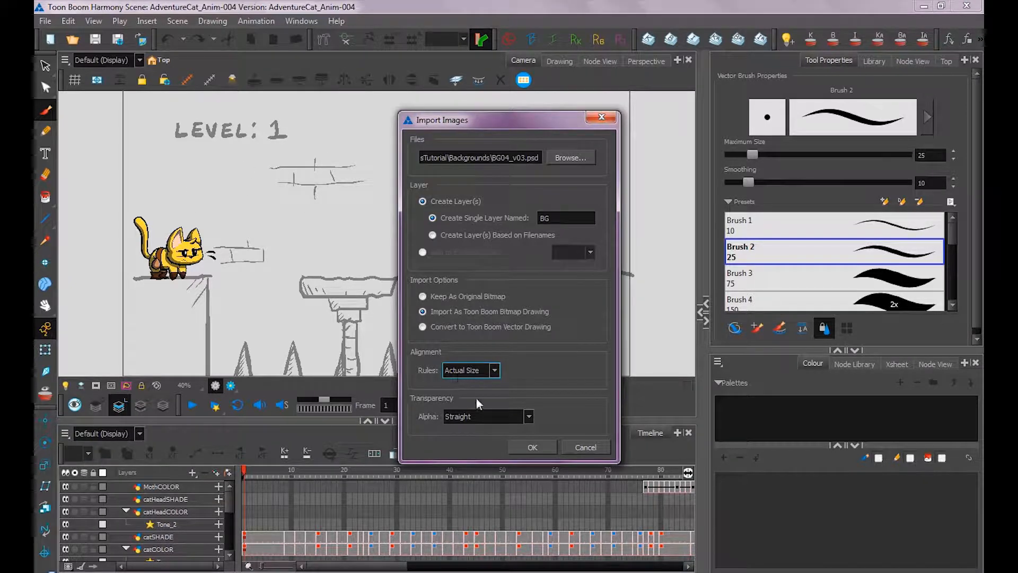
left_click(508, 414)
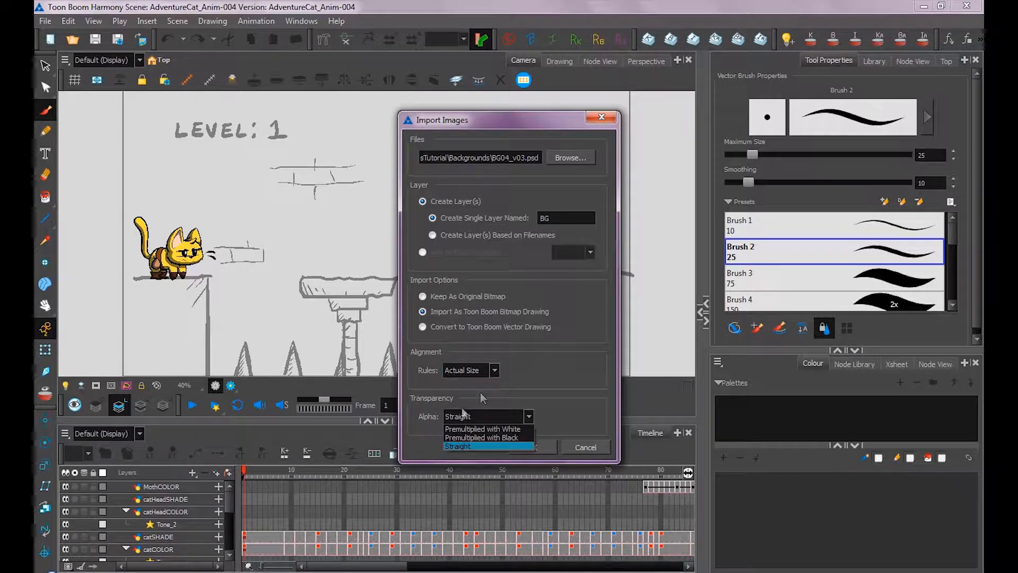
left_click(462, 447)
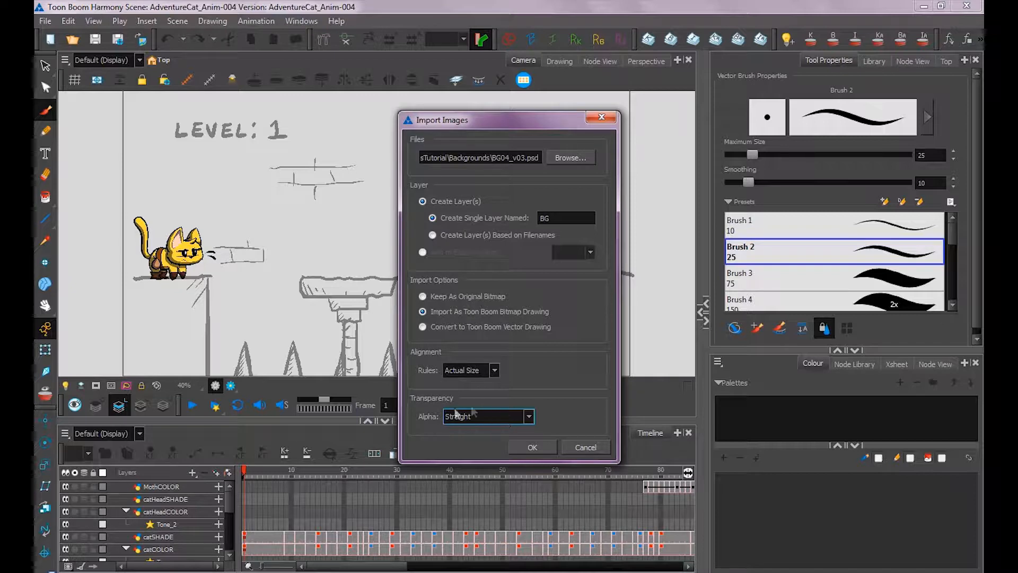
left_click(532, 447)
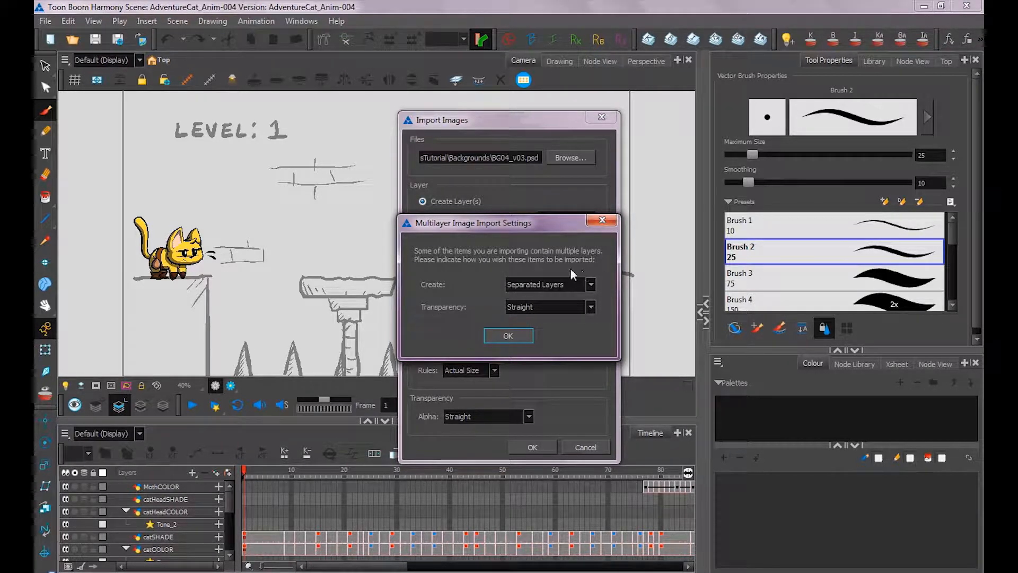
Import the multilayer PSD as Separated Layers with Straight transparency
left_click(554, 283)
left_click(549, 305)
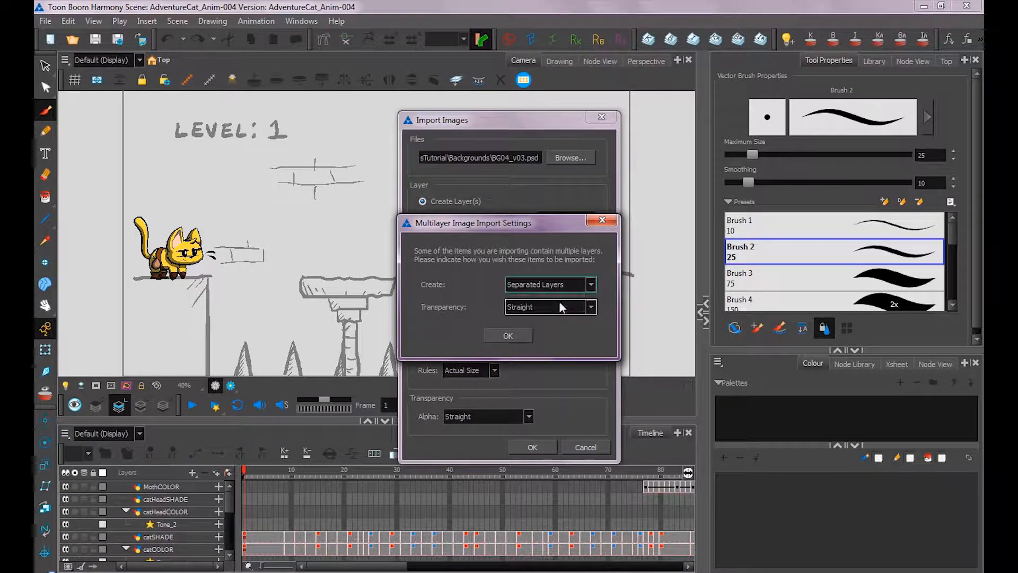
left_click(512, 336)
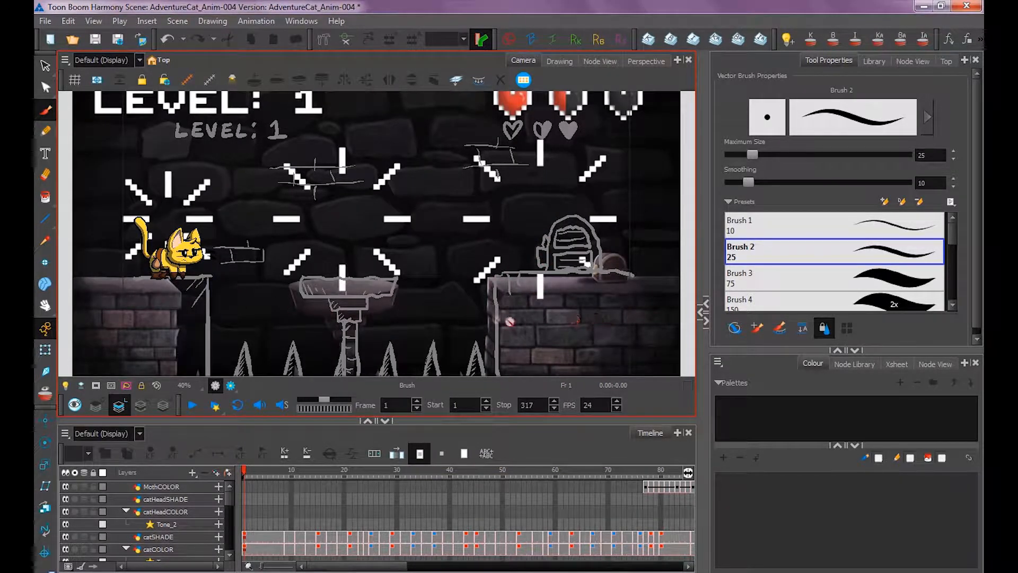
Add a parent peg to the BG_BG layer
left_click_drag(486, 326, 510, 275)
left_click_drag(533, 205, 512, 294)
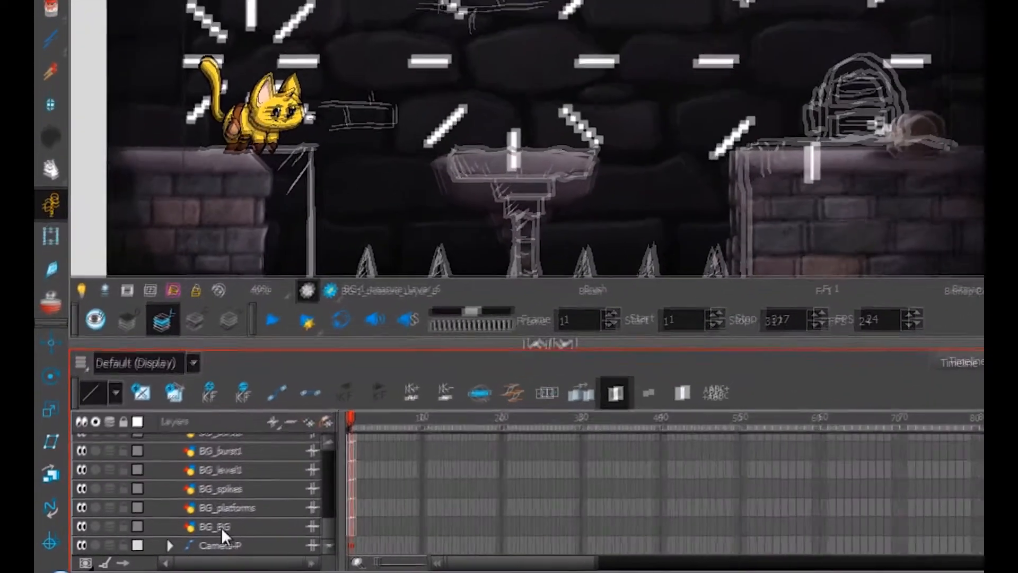
left_click(177, 540)
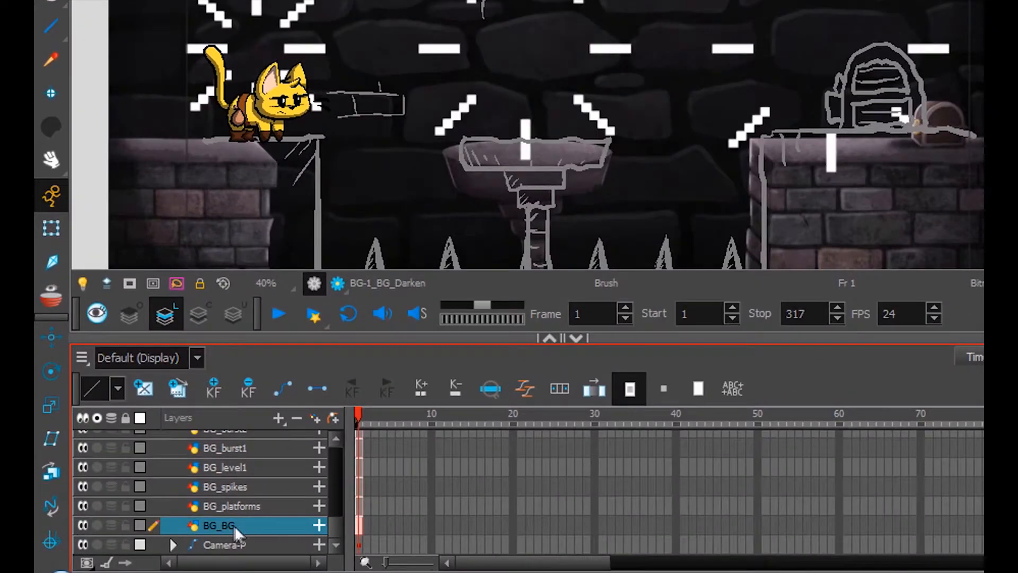
left_click(332, 418)
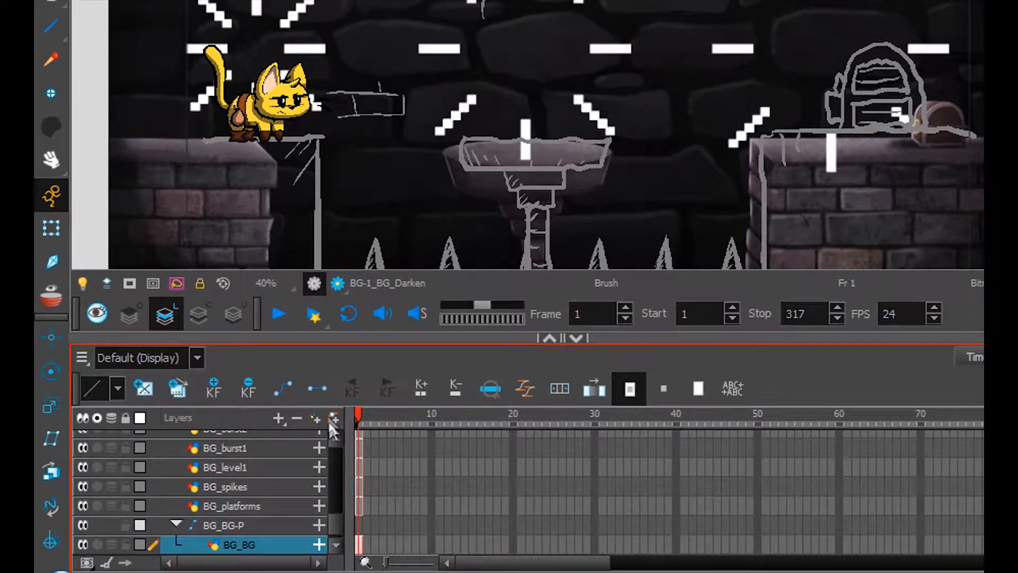
Parent all the other imported layers, from BG_platforms up to BG_treasure, to the new background peg
left_click(229, 509)
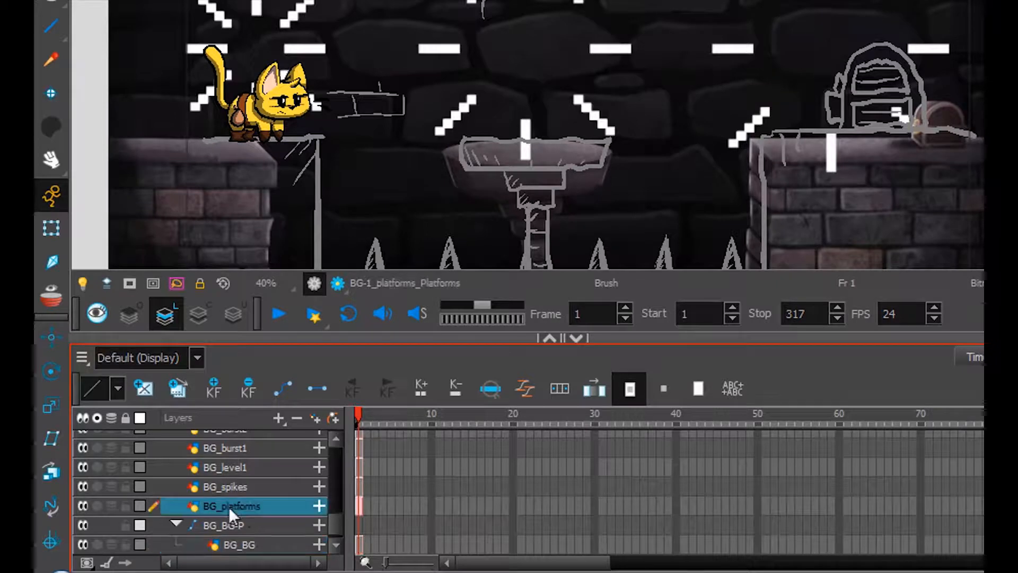
left_click_drag(338, 524, 339, 499)
left_click(234, 493, "shift")
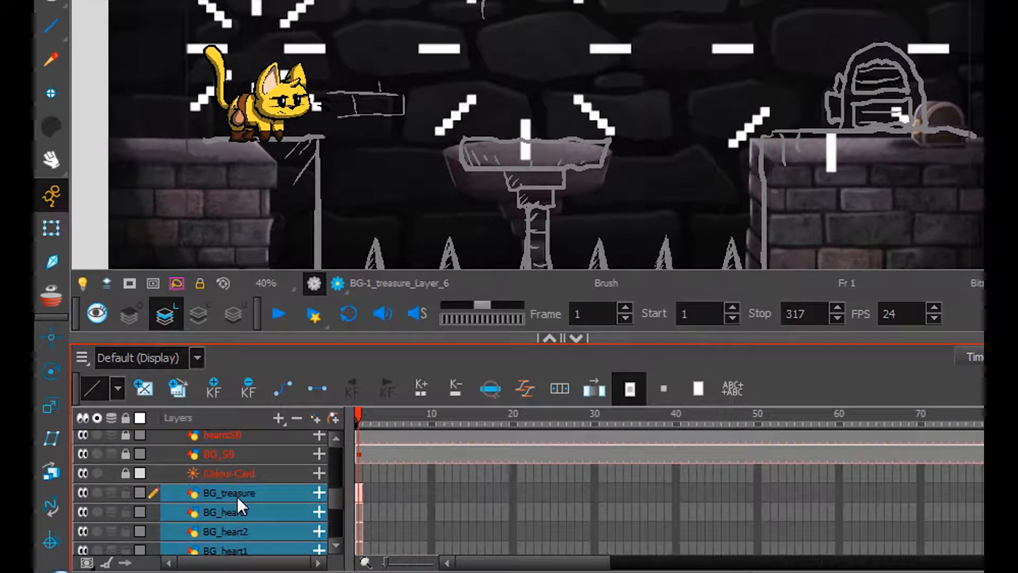
scroll(339, 492, "down", 3)
left_click_drag(231, 452, 246, 513)
Rename the background peg to BG-P
double_click(236, 480)
left_click(238, 479)
left_click(361, 479)
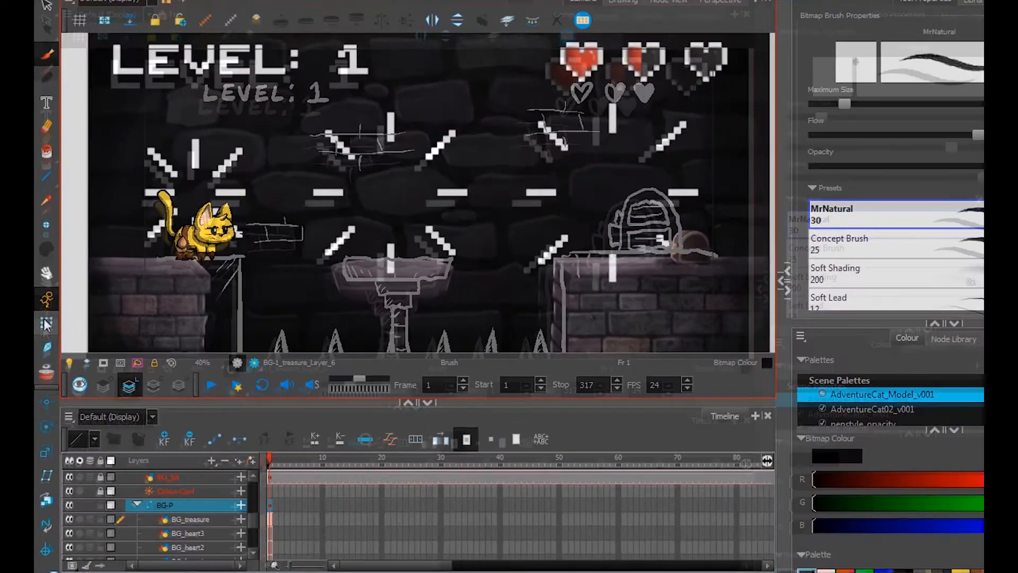
Scale the whole background down with the Transform tool through the BG-P peg to fit the camera frame
left_click(52, 230)
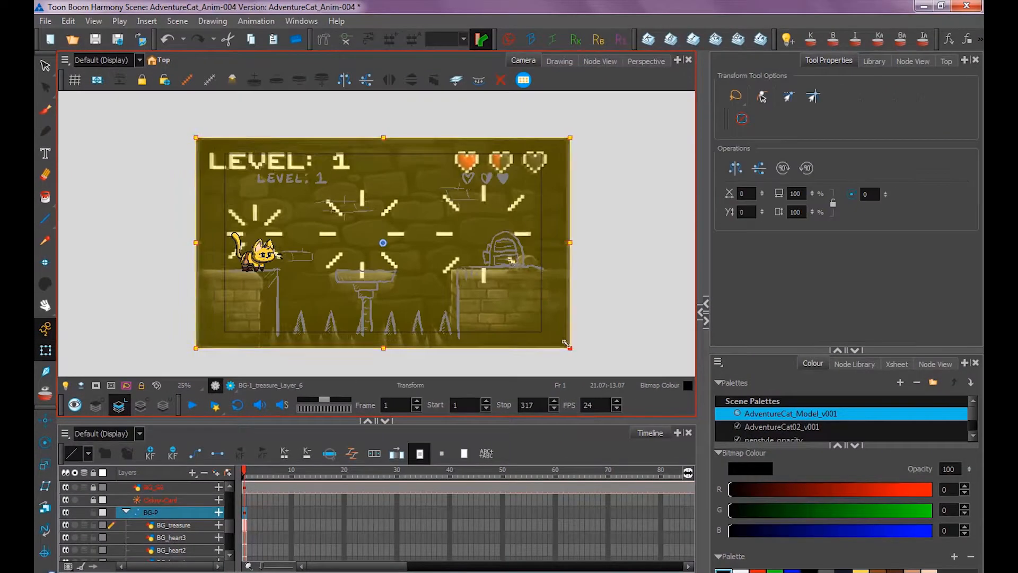
left_click_drag(571, 344, 546, 331)
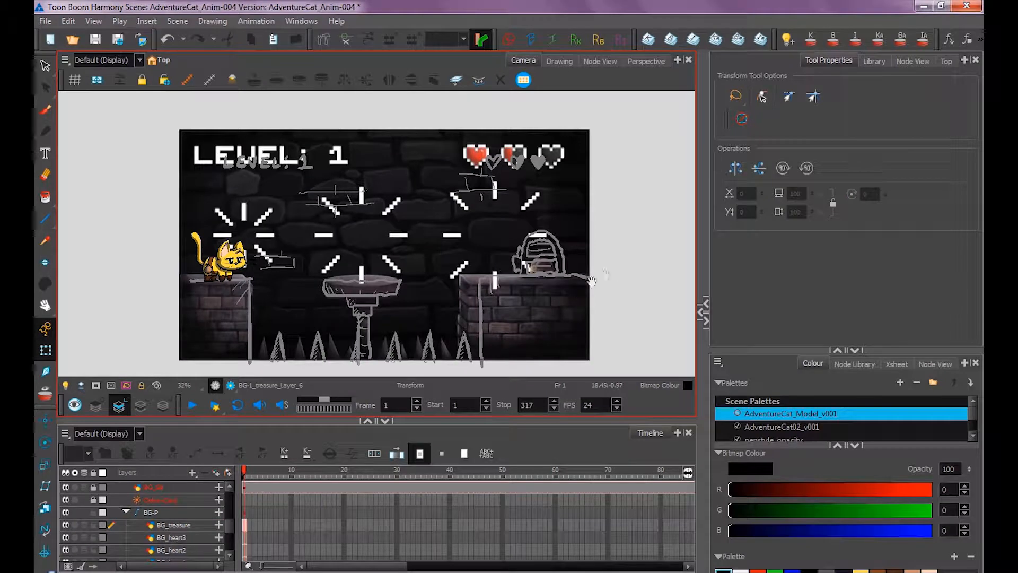
Enlarge the treasure chest on the far platform to match the size of the sketched chest
scroll(545, 269, "up", 2)
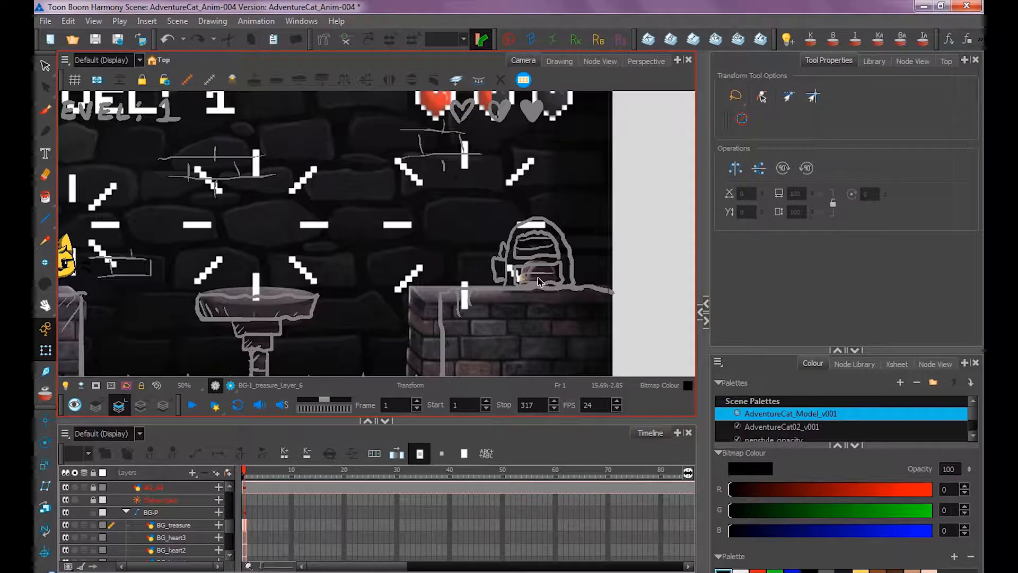
left_click(538, 281)
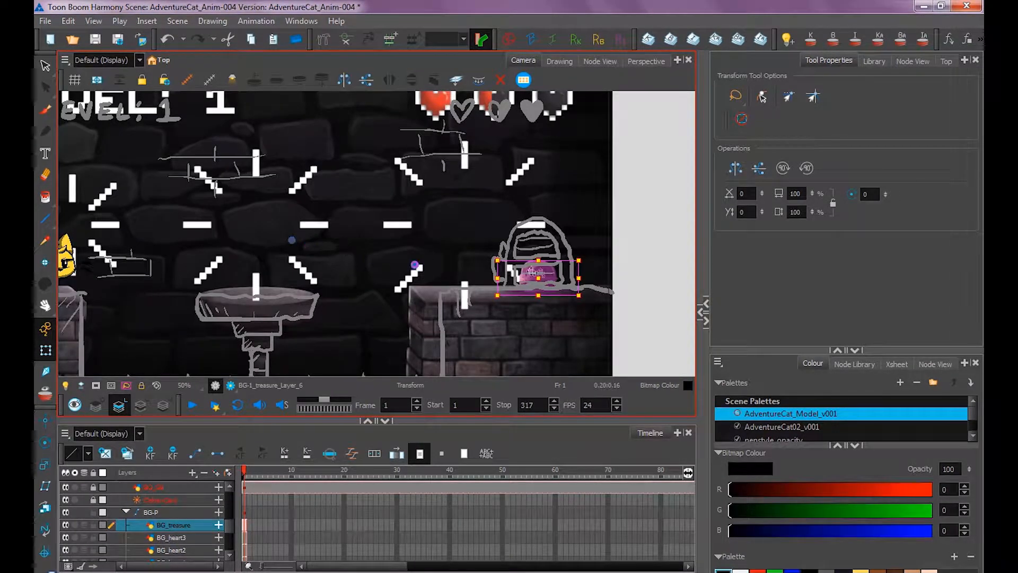
left_click_drag(578, 250, 618, 225)
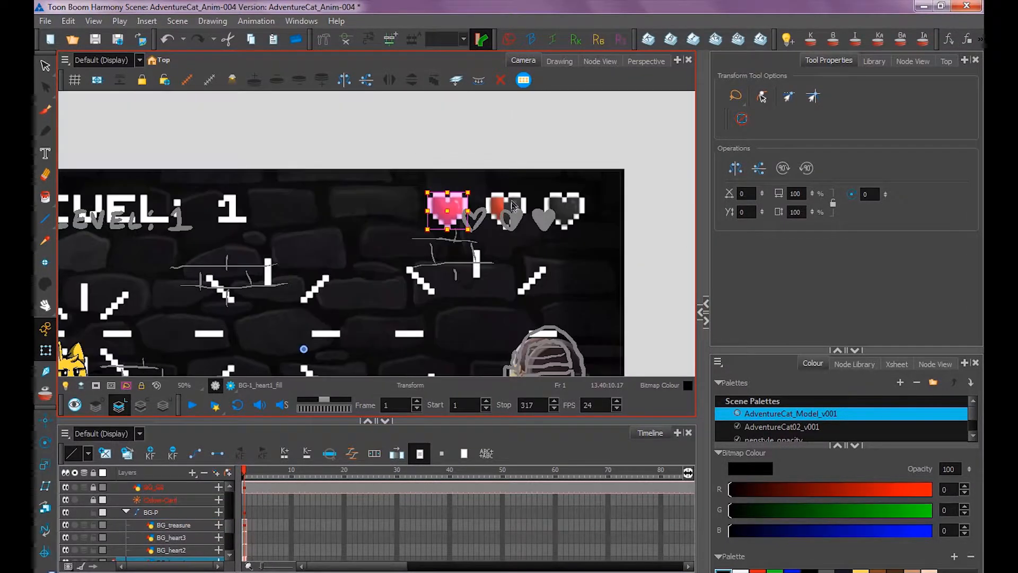
Add a parent peg to the BG_heart1 layer of the red heart and name it BG_UI-P
left_click(513, 207)
left_click(564, 208)
left_click(456, 206)
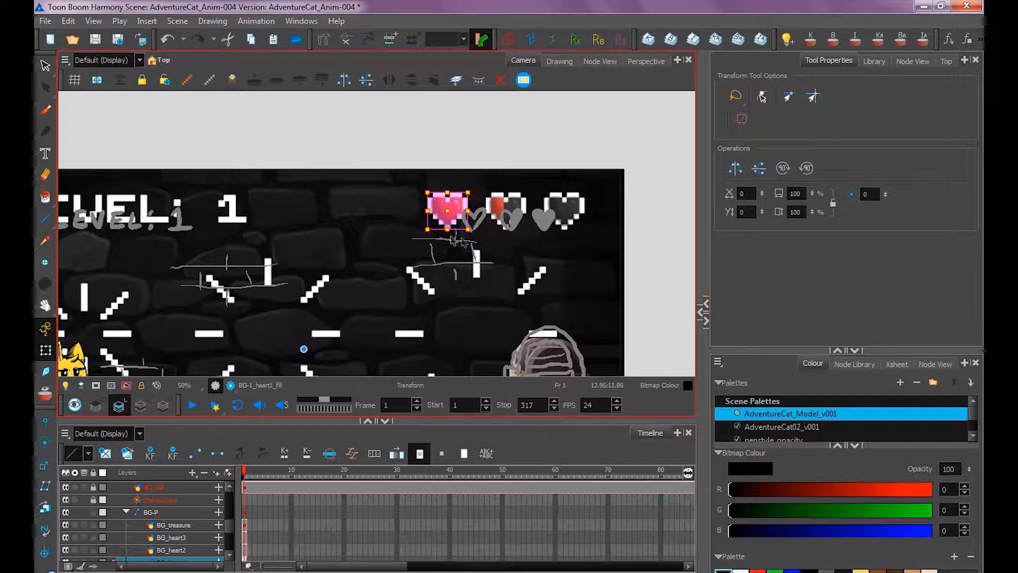
left_click(158, 209)
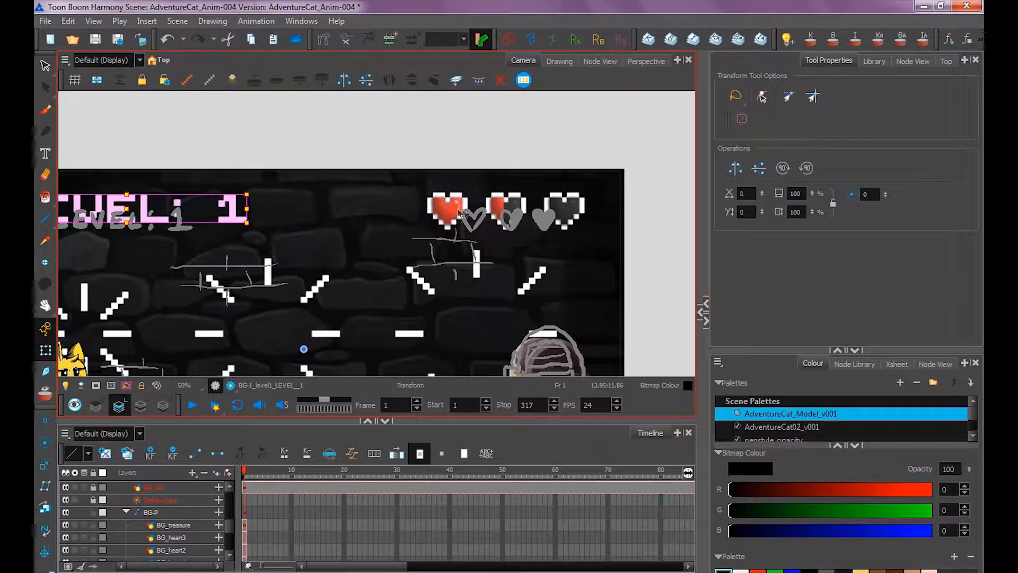
left_click(457, 208)
scroll(232, 536, "down", 2)
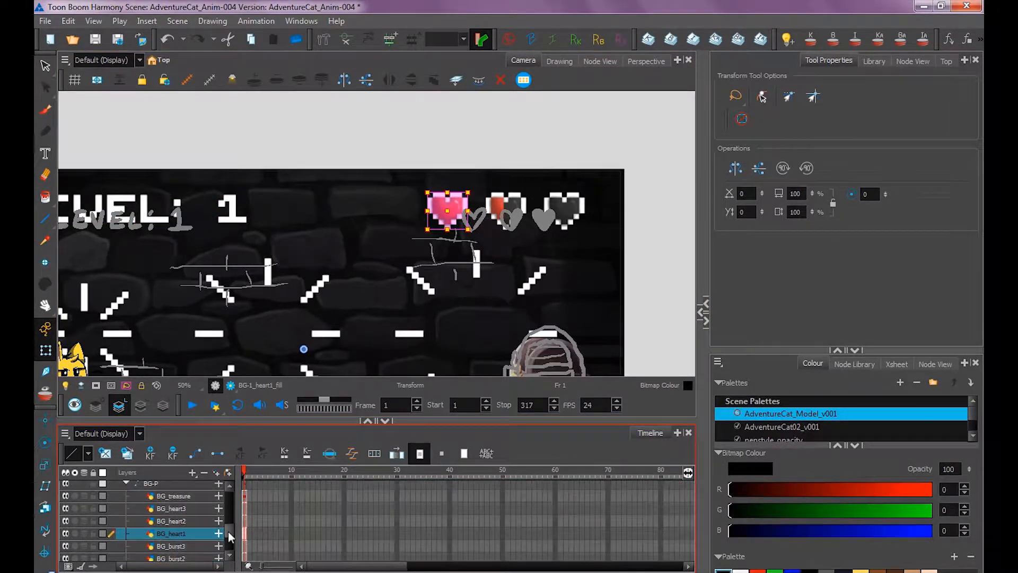
left_click_drag(230, 537, 230, 540)
key("ctrl+p")
double_click(172, 518)
left_click(475, 190)
Parent the BG_heart2, BG_heart3 and BG_level1 layers to the BG_UI-P peg
left_click(170, 505)
left_click(171, 494, "shift")
left_click_drag(171, 504, 175, 518)
left_click_drag(230, 536, 174, 499)
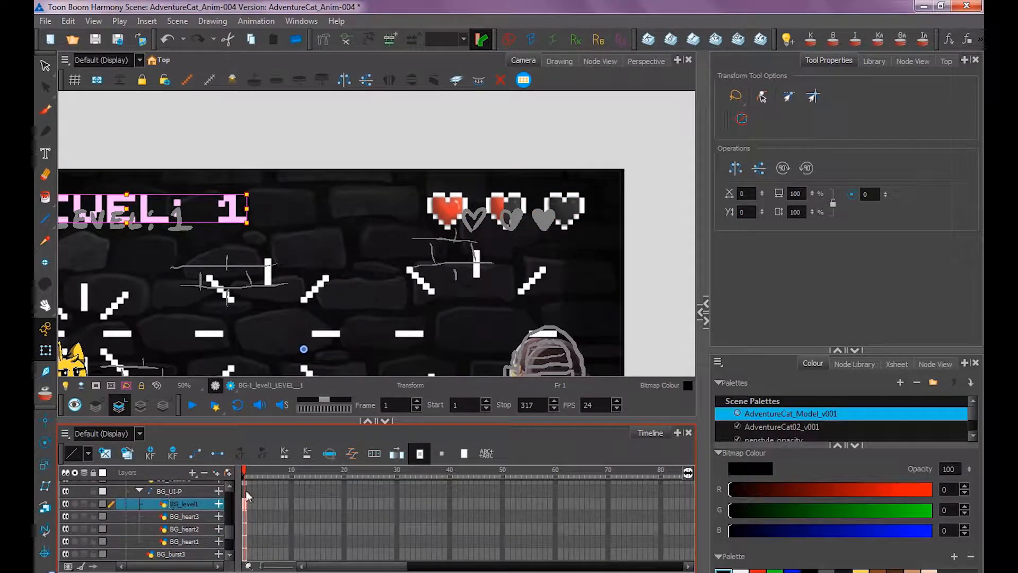
Scale down the BG_UI-P group and move it so its hearts sit over the sketched hearts
left_click(168, 491)
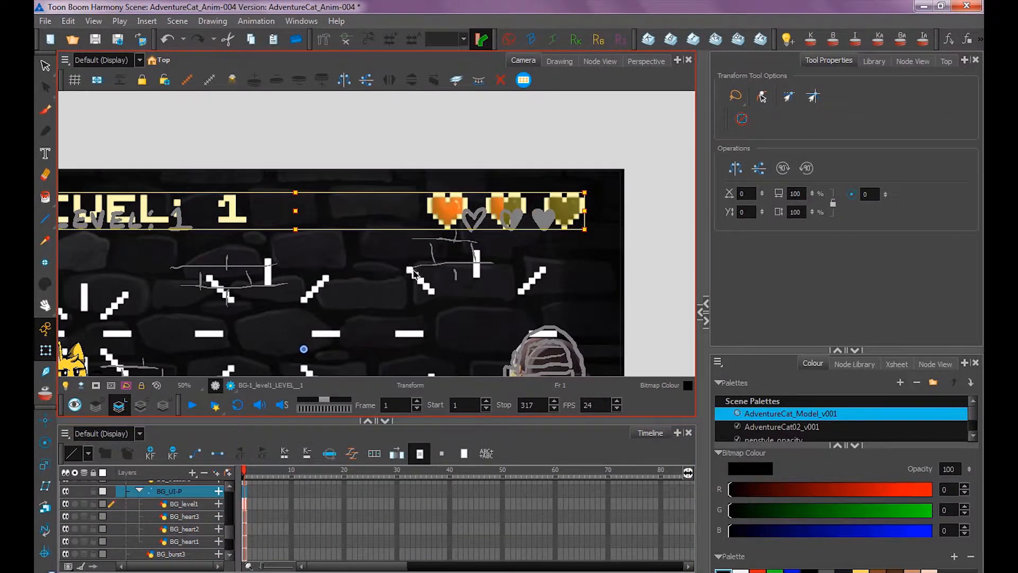
scroll(317, 326, "down", 1)
left_click_drag(544, 200, 456, 207)
left_click_drag(418, 217, 481, 223)
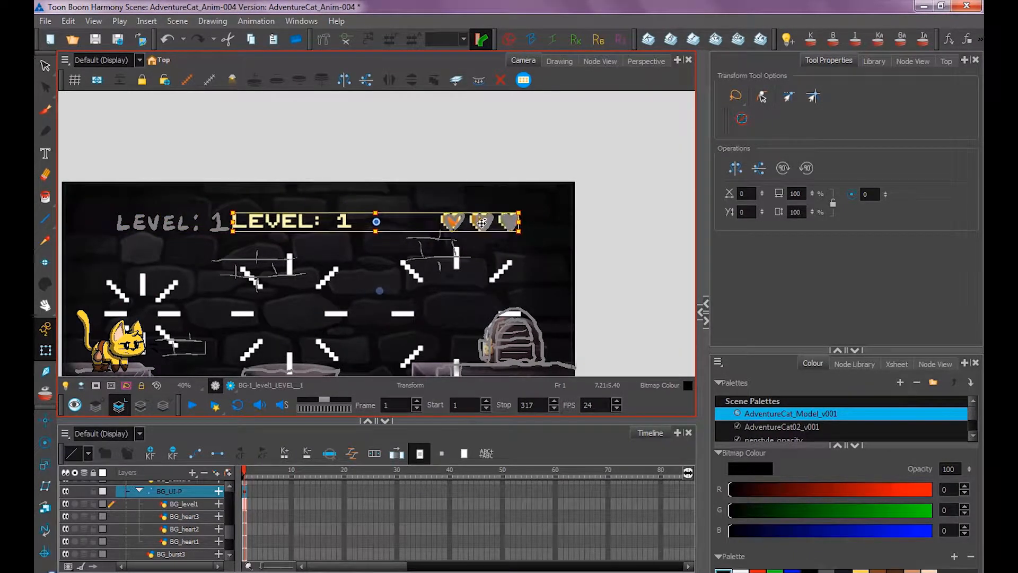
Nudge the "LEVEL: 1" title sideways until it lines up with the sketched title
left_click(330, 226)
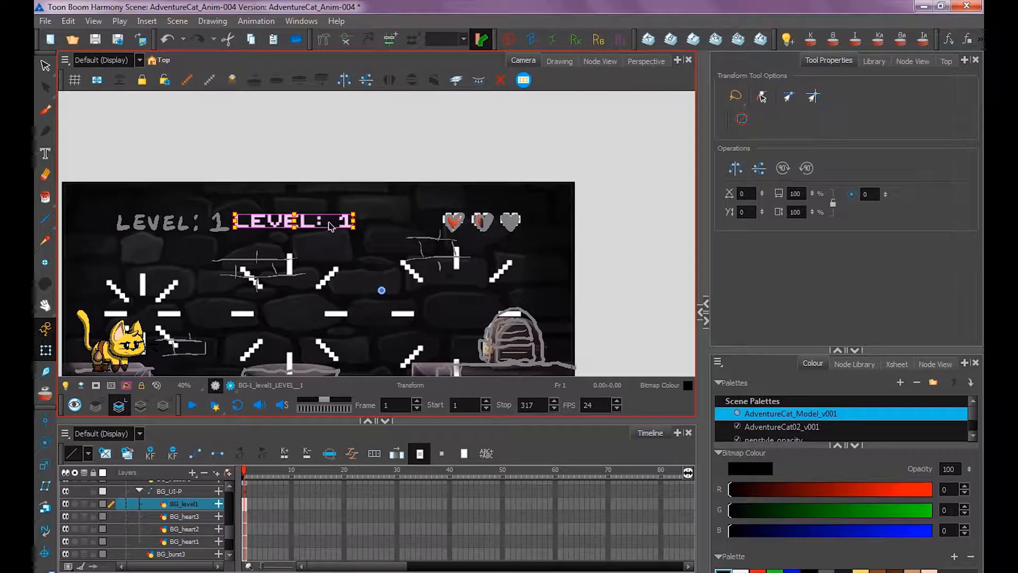
key("Left")
key("Left")
key("Left")
key("Left")
key("Left")
key("Left")
key("Left")
key("Left")
key("Left")
key("Left")
key("Left")
key("Left")
key("Left")
key("Left")
key("Left")
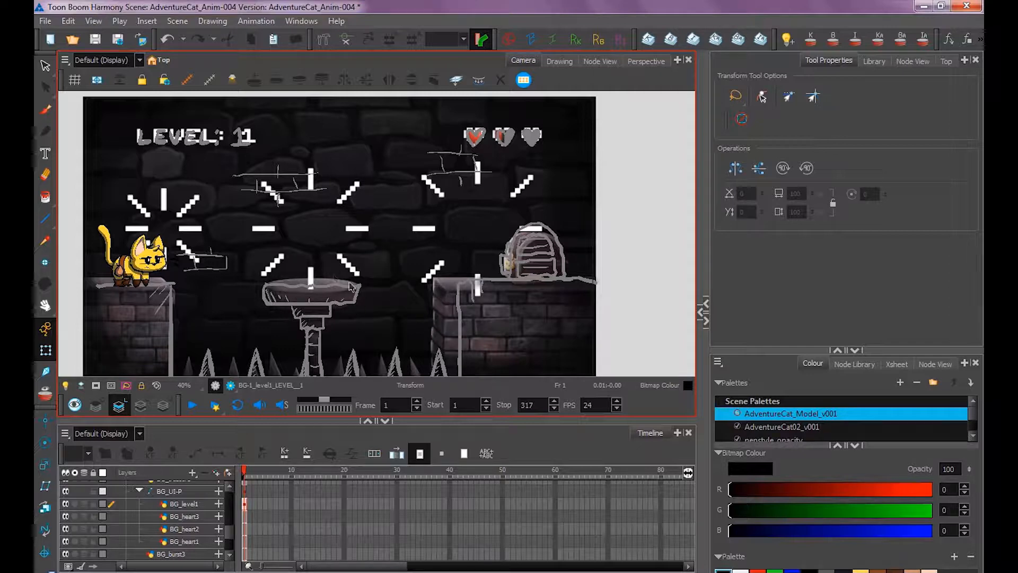
Hide the heartsSB and BG_SB sketch layers and save the scene
left_click_drag(230, 532, 231, 520)
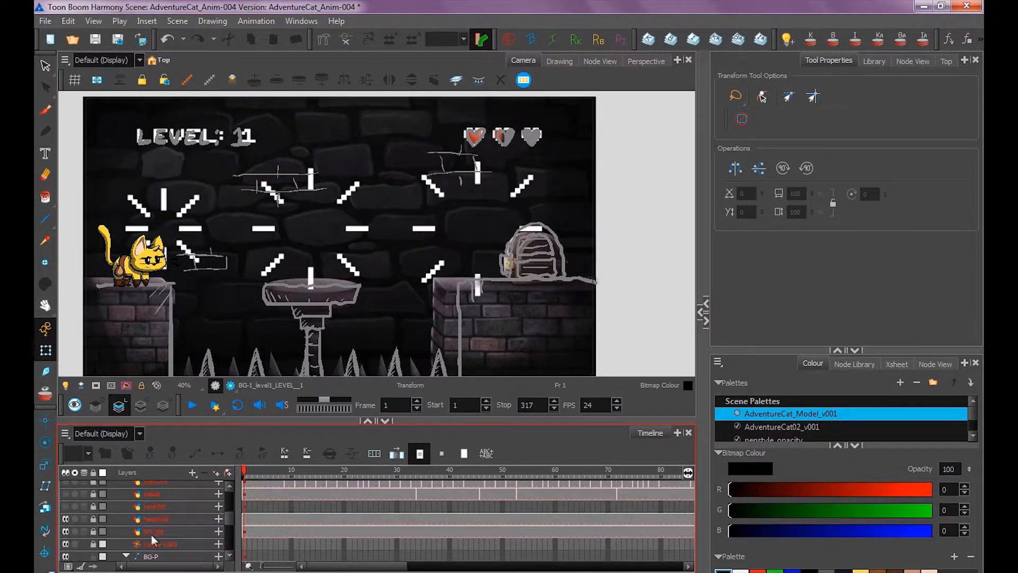
left_click(67, 532)
left_click(66, 520)
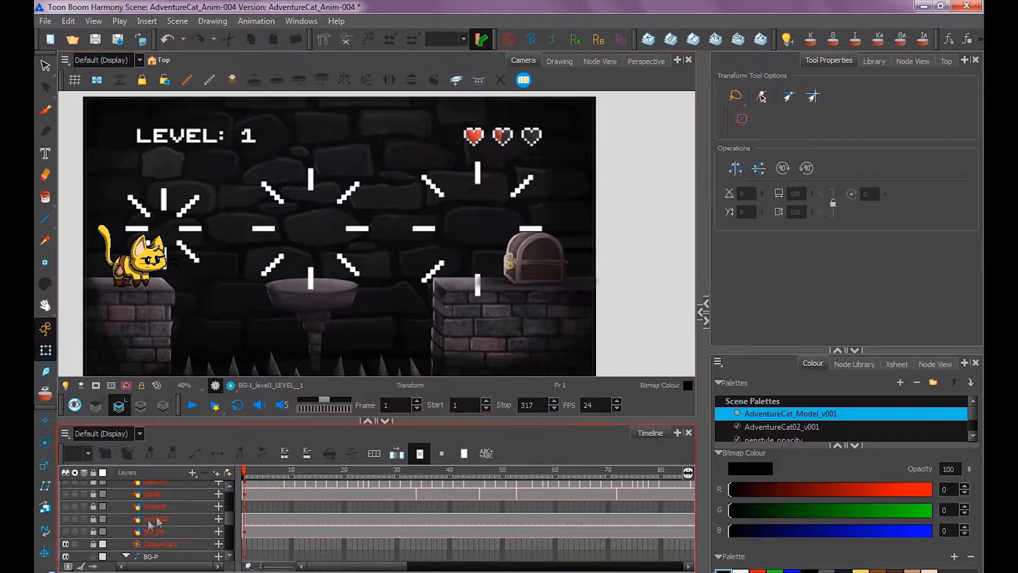
key("ctrl+s")
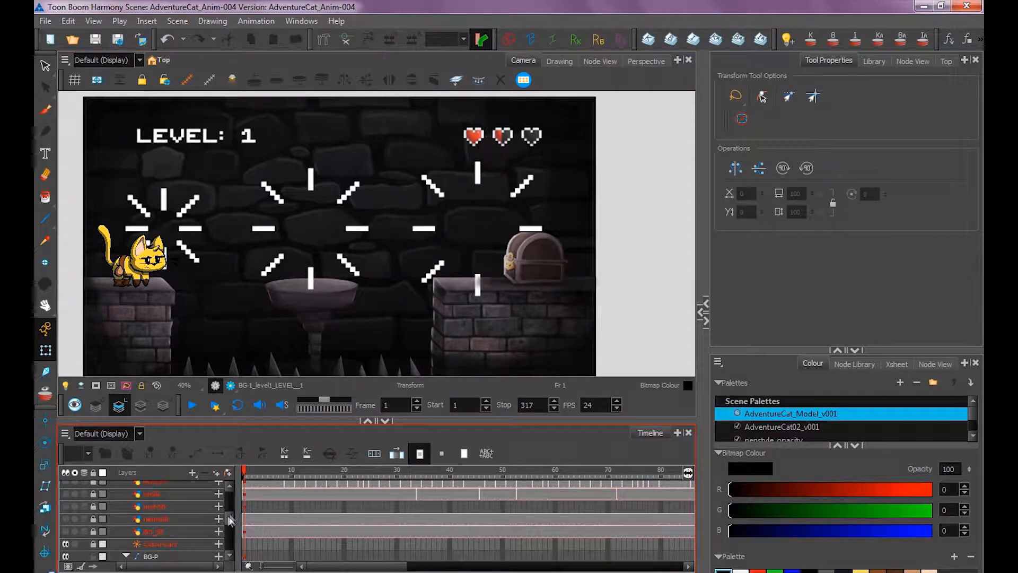
Move the BG_burst1, BG_burst2 and BG_burst3 artwork straight down until it sits below the camera frame
left_click_drag(229, 520, 229, 545)
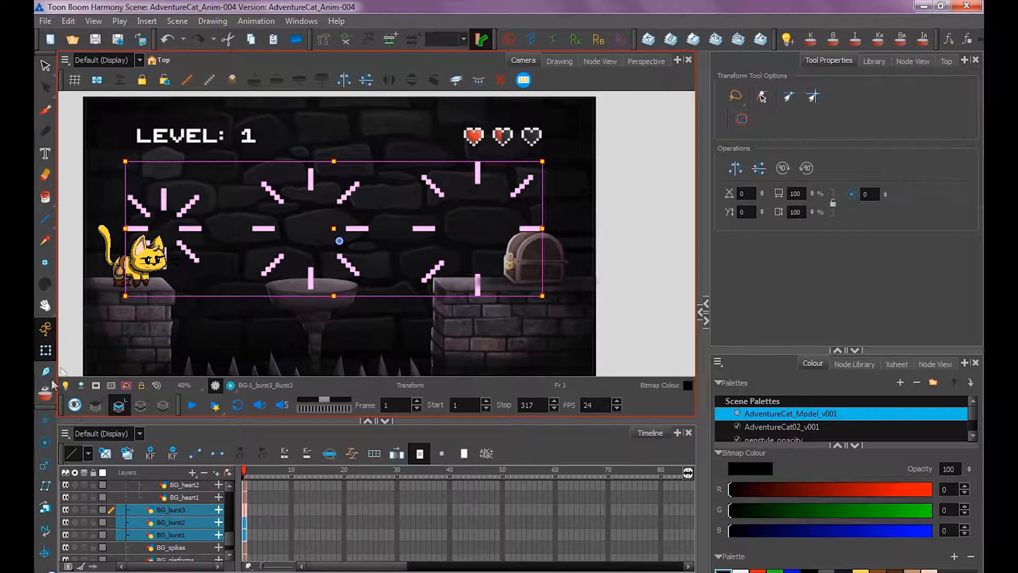
left_click(45, 420)
scroll(356, 297, "down", 2)
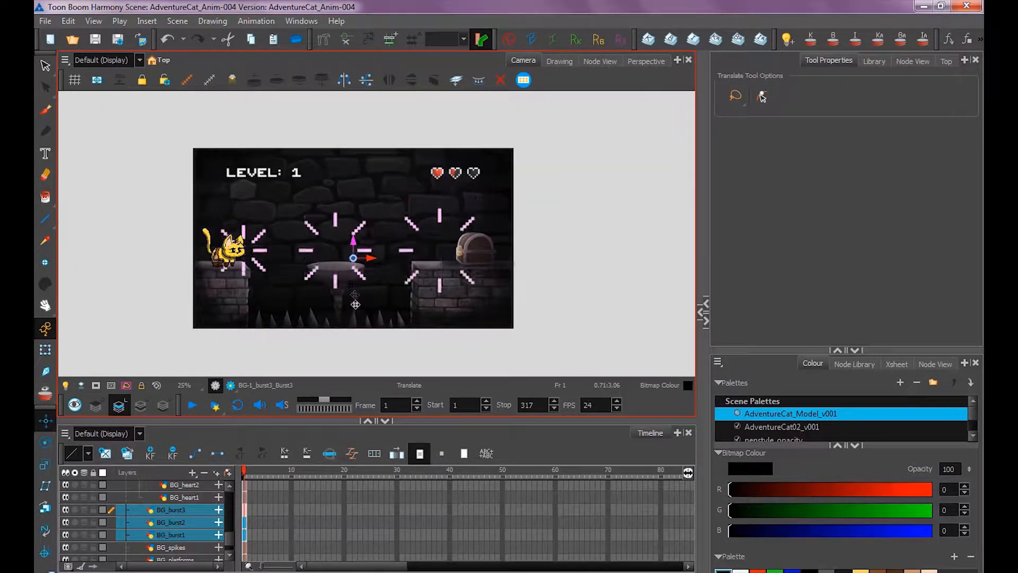
left_click_drag(355, 304, 352, 360)
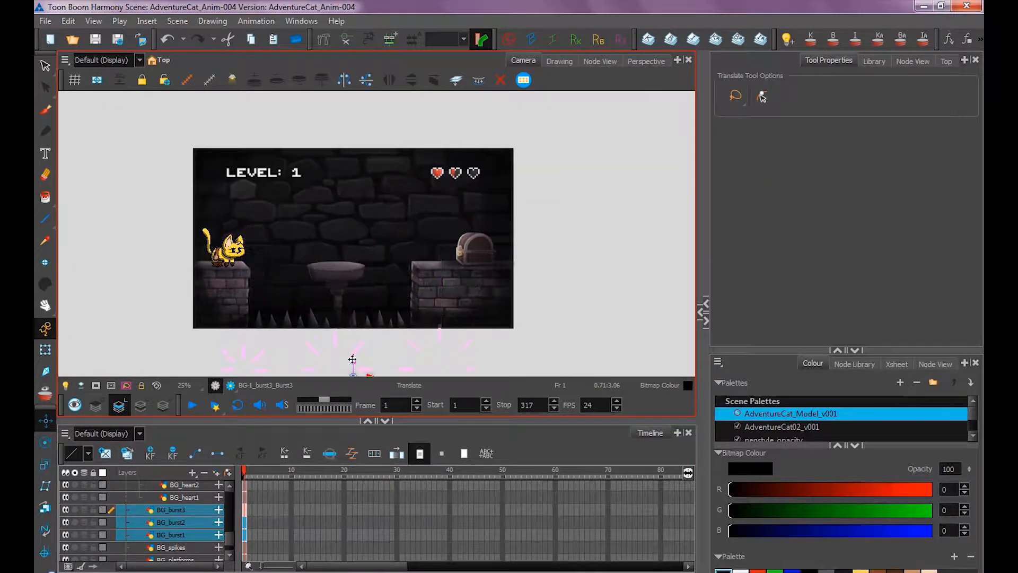
left_click_drag(352, 363, 352, 367)
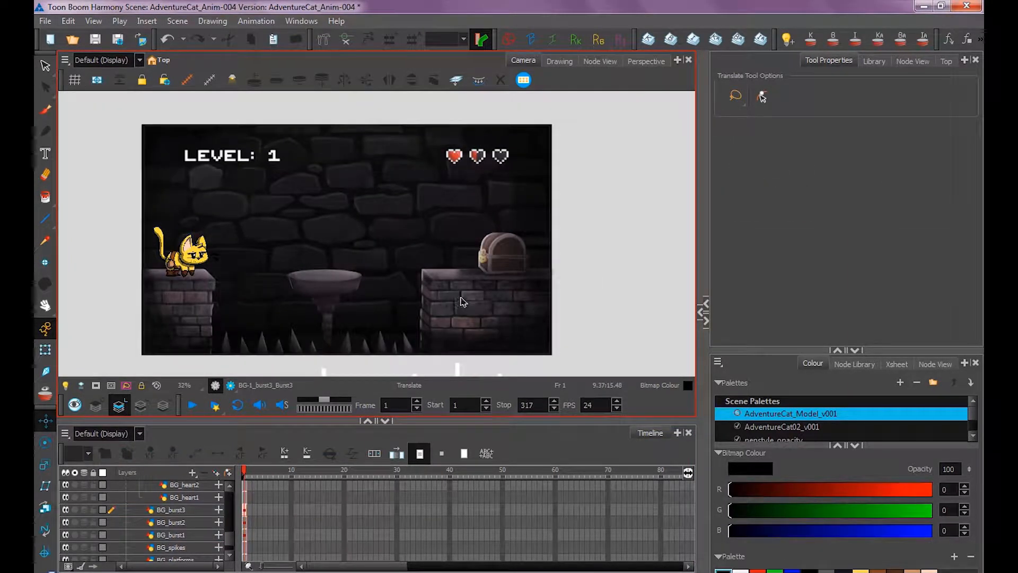
Play the scene briefly to check the background, return to frame 1 and save
key("Return")
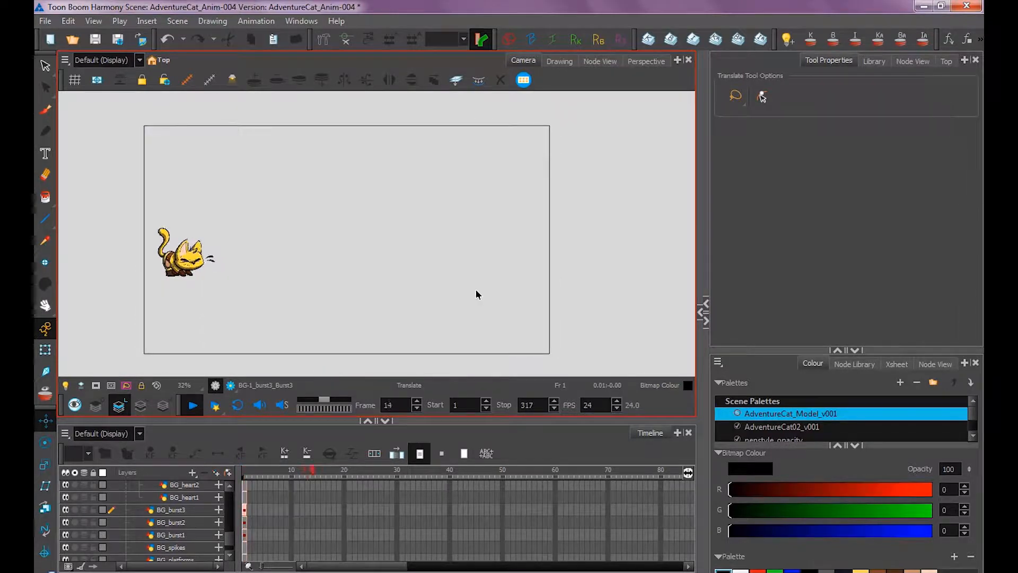
key("Return")
left_click_drag(448, 470, 231, 492)
key("ctrl+s")
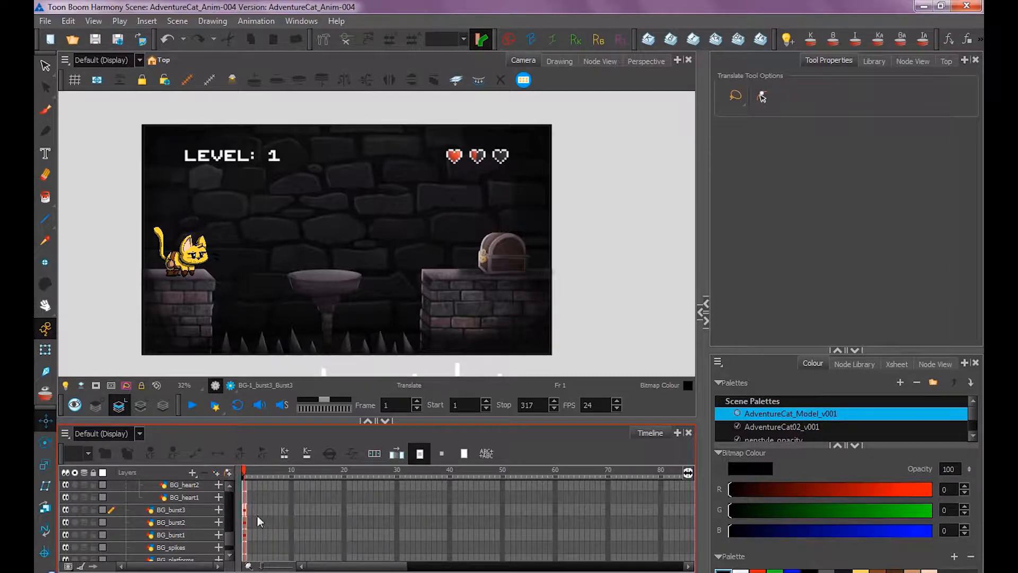
Extend the exposure of the collapsed BG-P group to frame 317 and move the peg above the colour card layer
left_click_drag(231, 537, 231, 525)
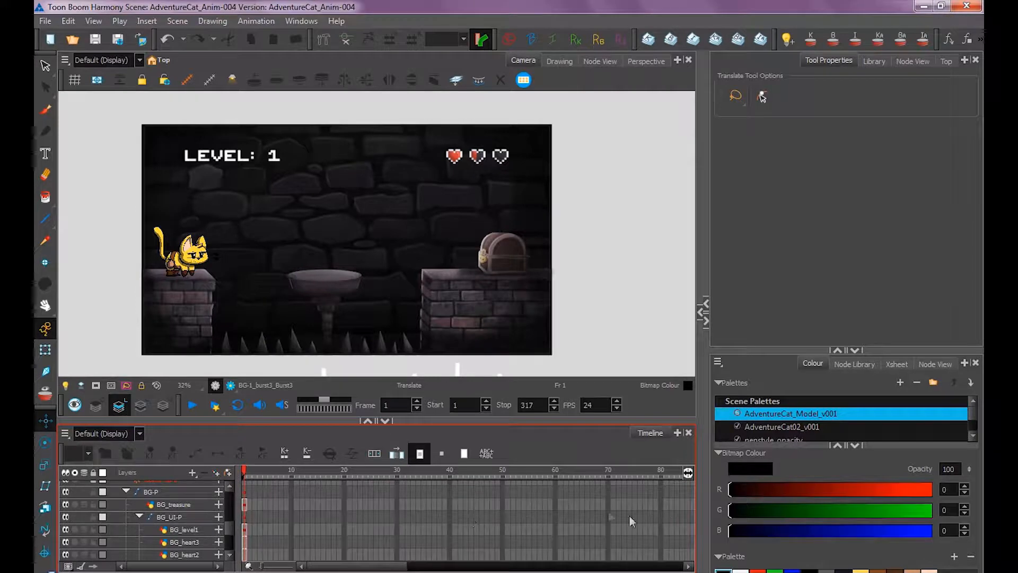
left_click(126, 492)
left_click(151, 543)
left_click_drag(360, 566, 647, 564)
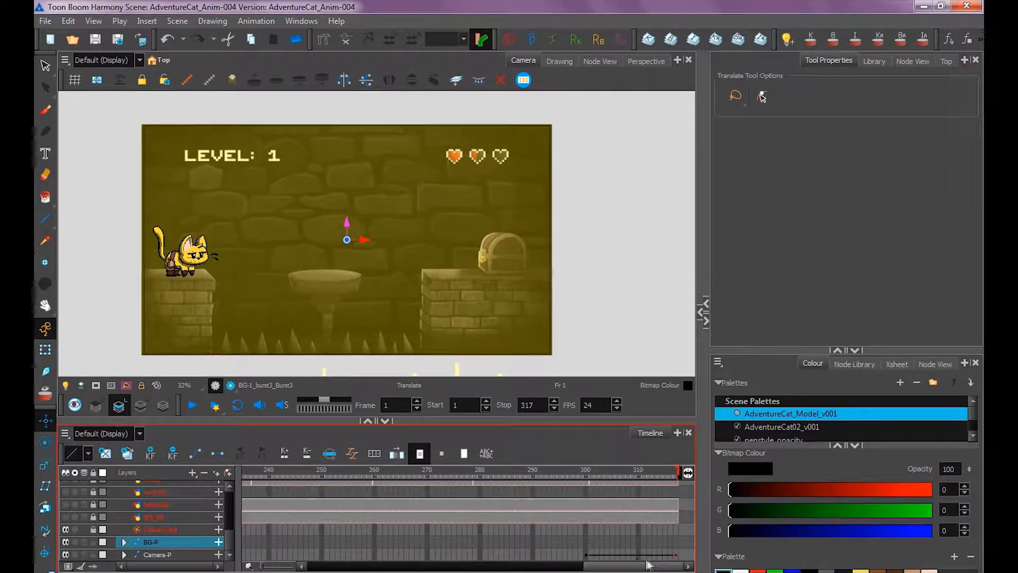
left_click(675, 539)
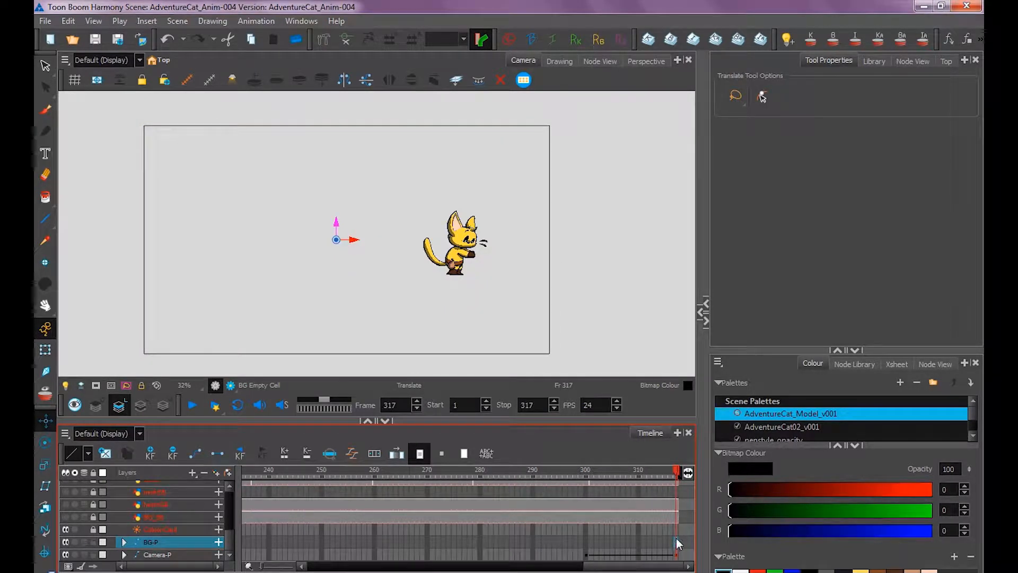
key("F5")
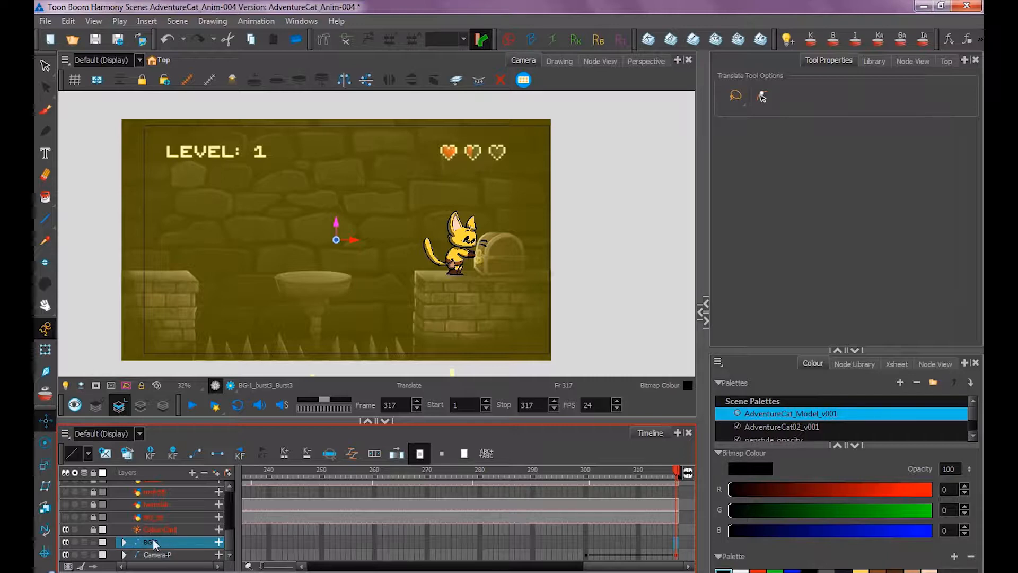
key("Escape")
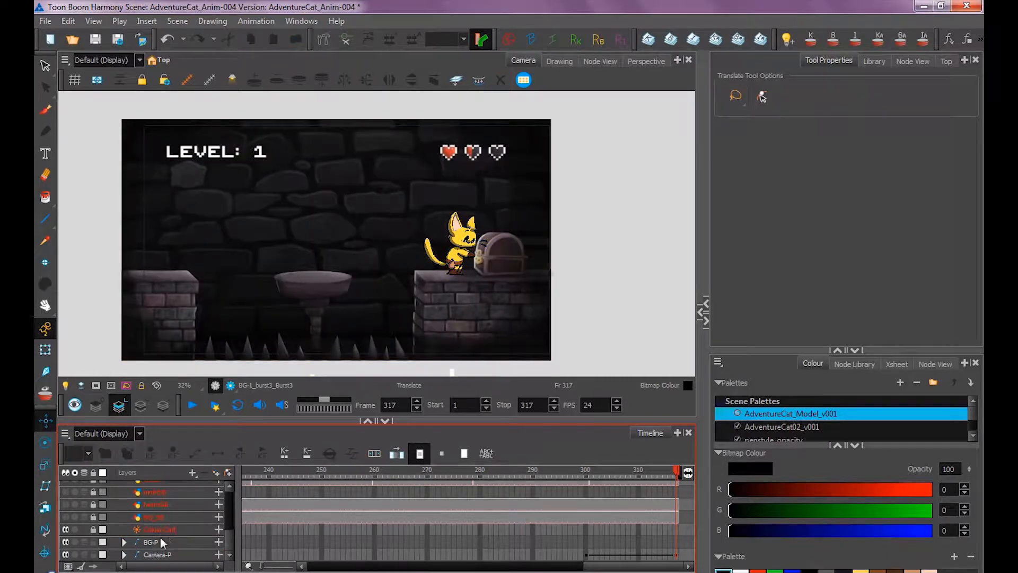
mouse_move(163, 542)
left_mouse_down()
mouse_move(159, 530)
mouse_move(172, 533)
left_mouse_up()
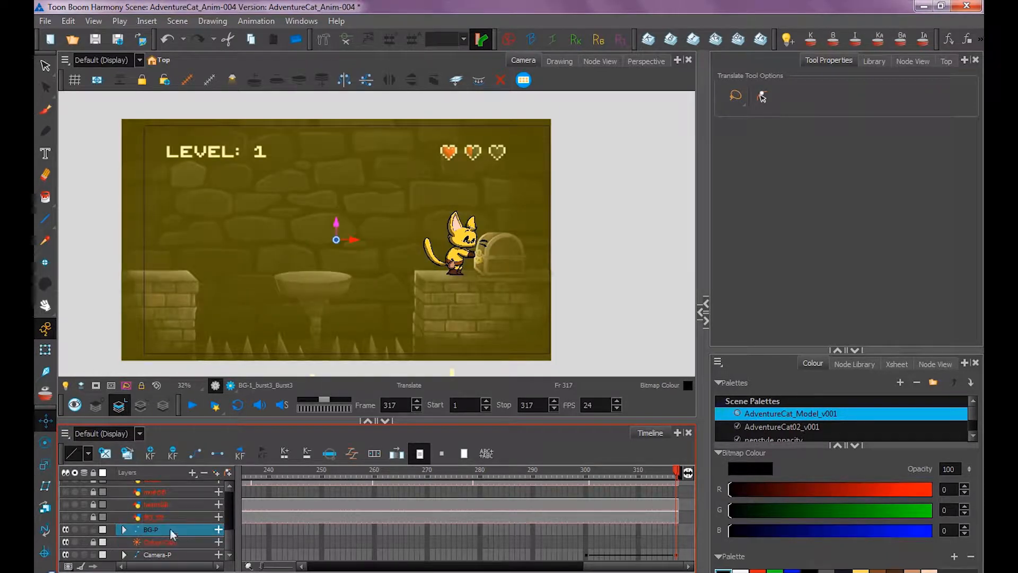
key("Escape")
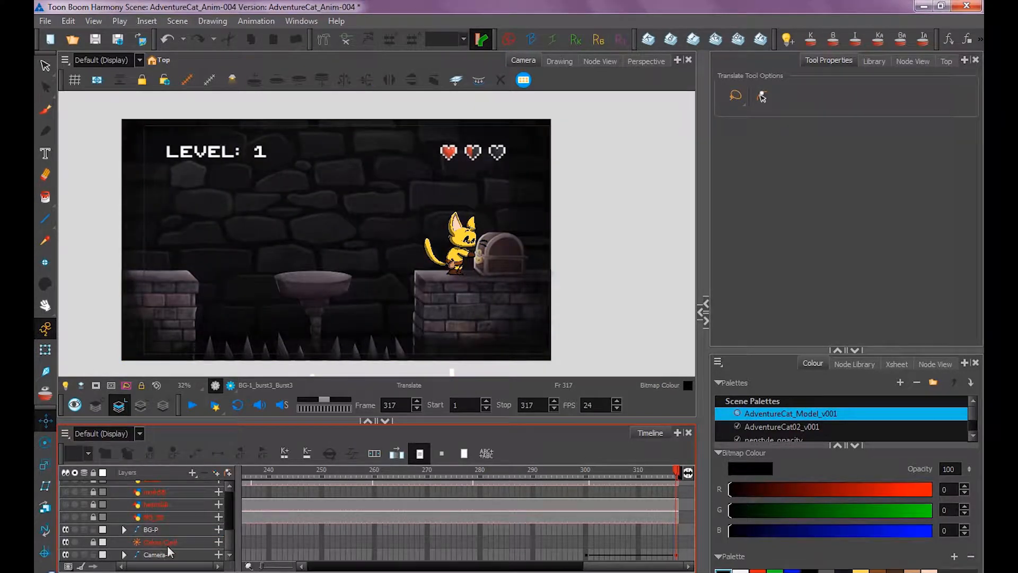
Move the BG_treasure chest slightly closer to the cat's paws, using the pose at frame 317 as reference
key("2")
key("2")
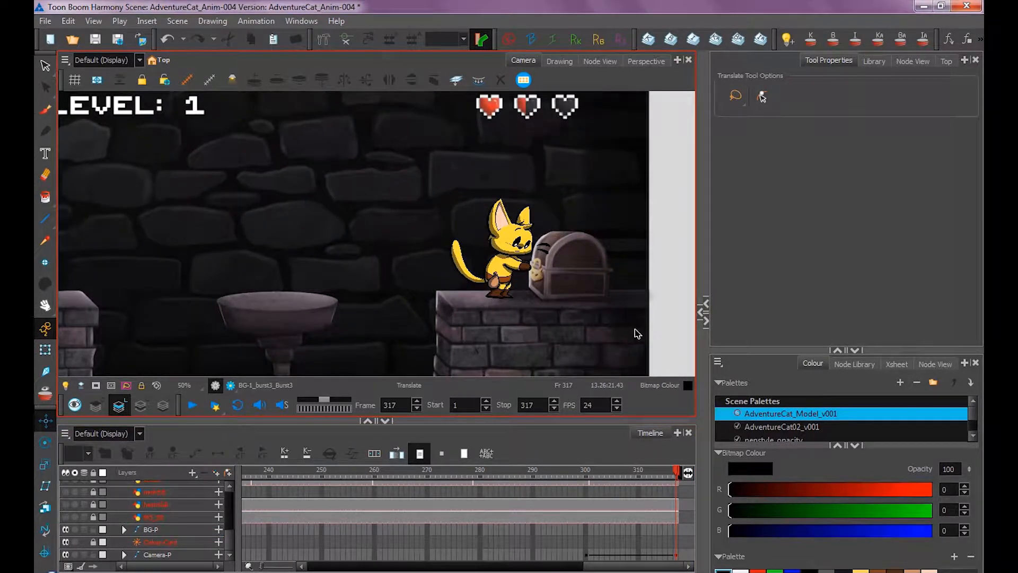
left_click(125, 530)
left_click(677, 542)
left_click_drag(654, 291, 507, 295)
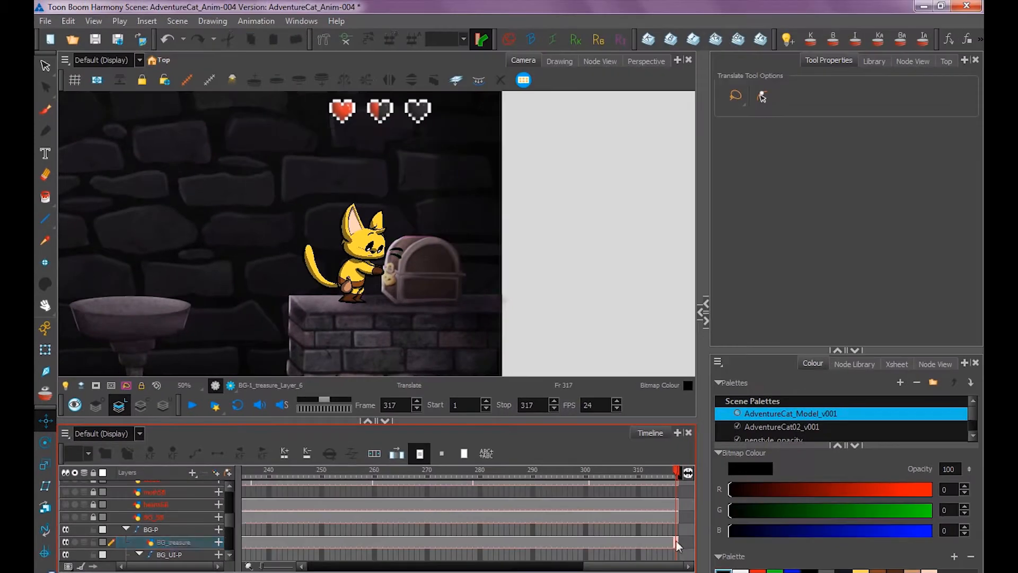
left_click(676, 542)
key("shift+t")
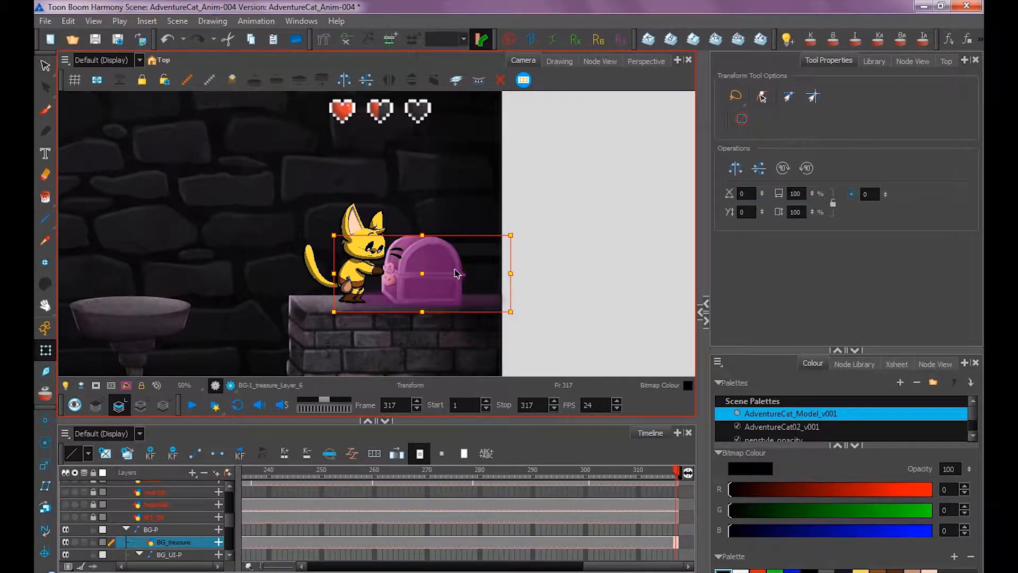
left_click_drag(446, 270, 435, 272)
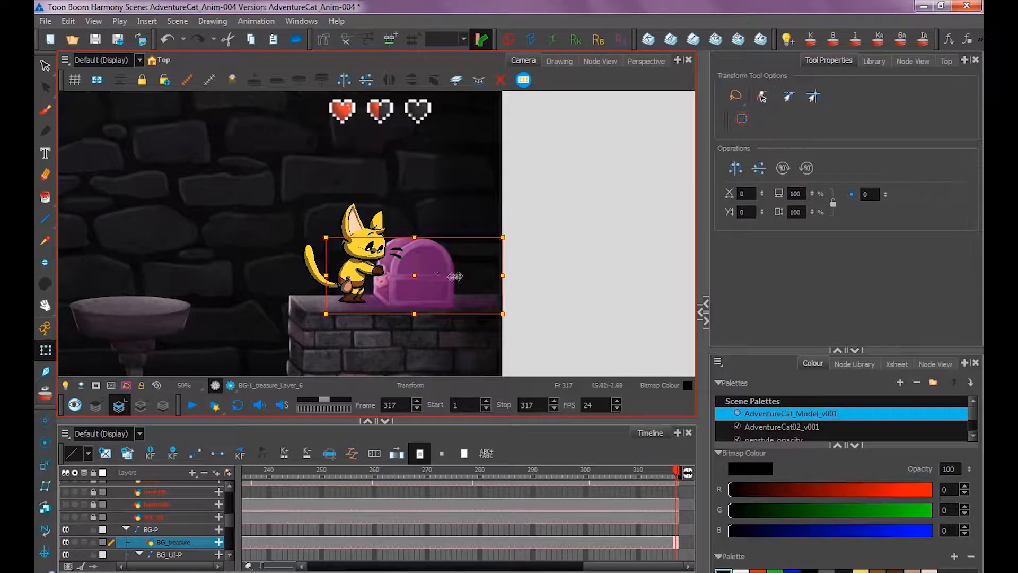
key("Escape")
Scrub through the cat's fall between frames 188 and 207 to check how it lands on the spikes
key("space")
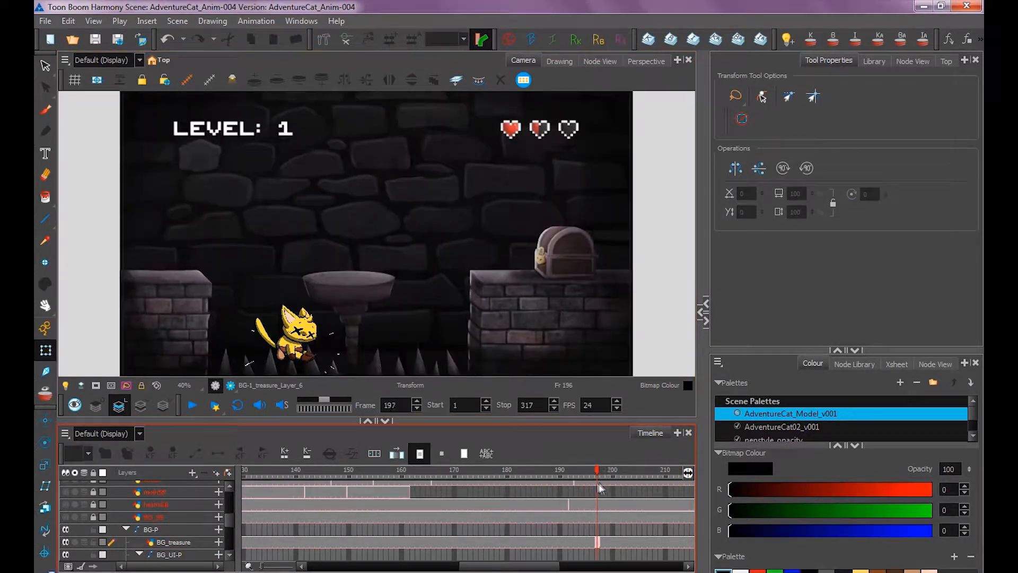
left_click_drag(598, 498, 548, 488)
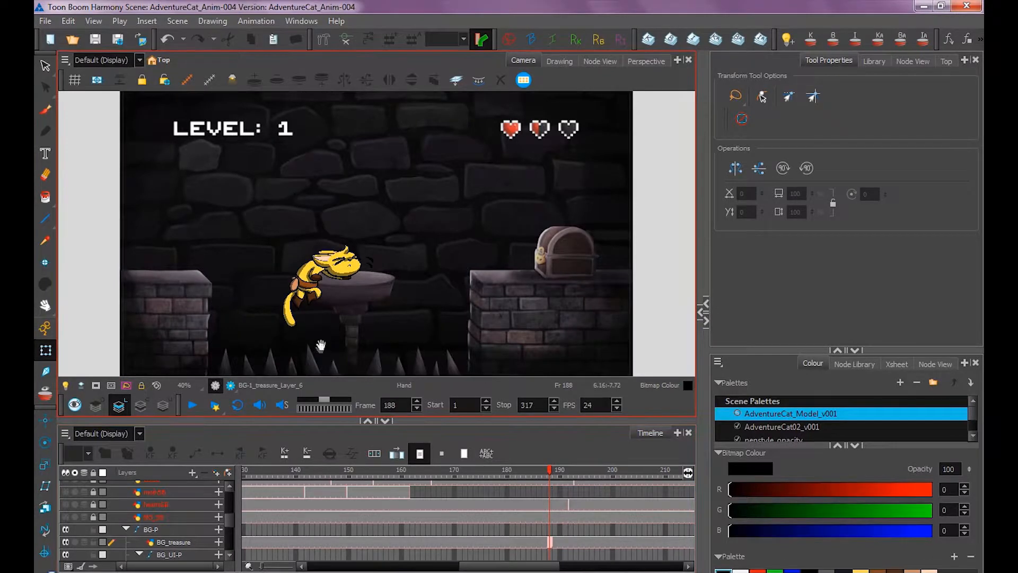
scroll(448, 297, "up", 3)
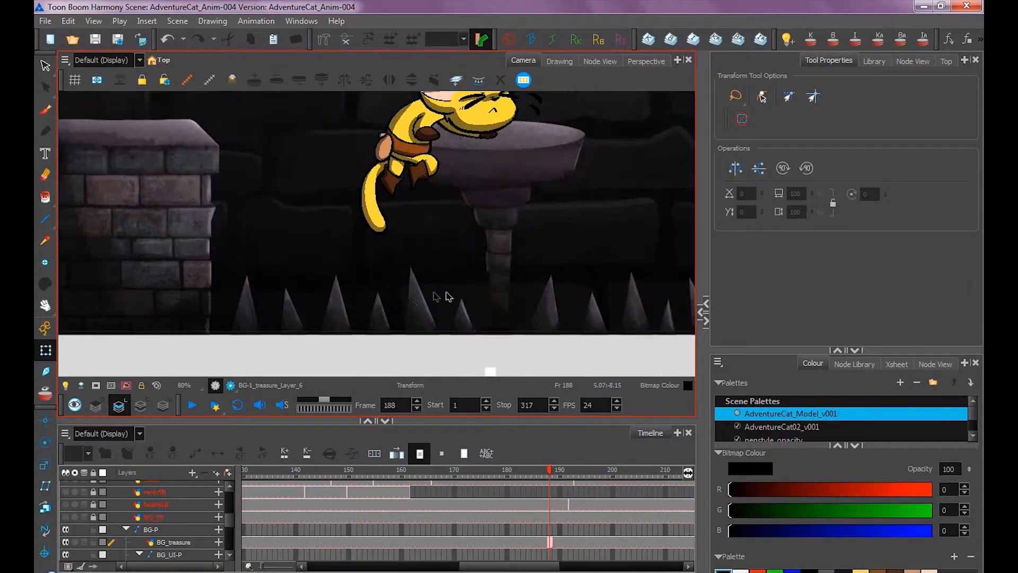
left_click_drag(549, 472, 652, 481)
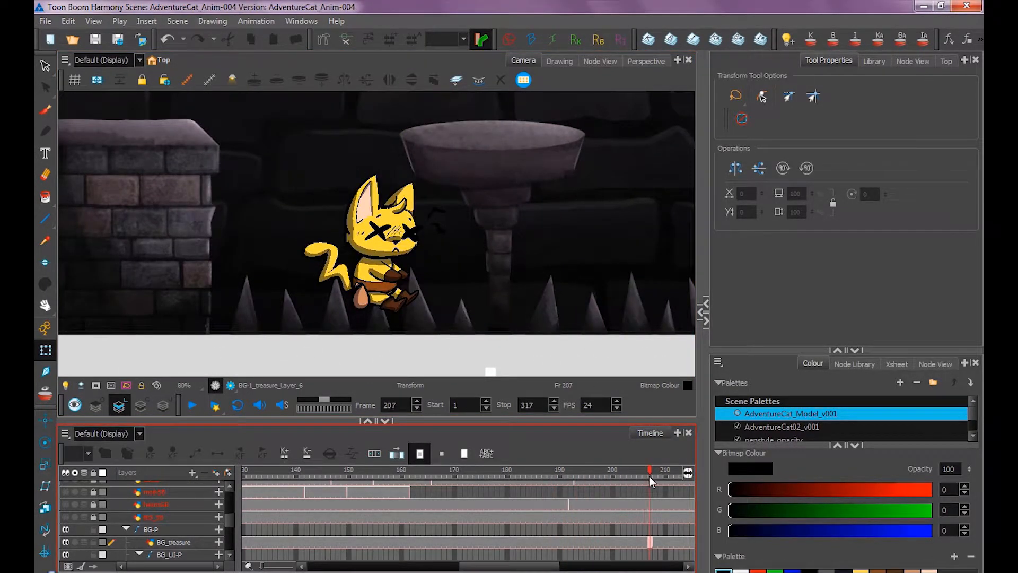
Isolate the spike beneath the seated cat on BG_spikes with the Cutter tool and reposition it slightly
left_click(377, 316)
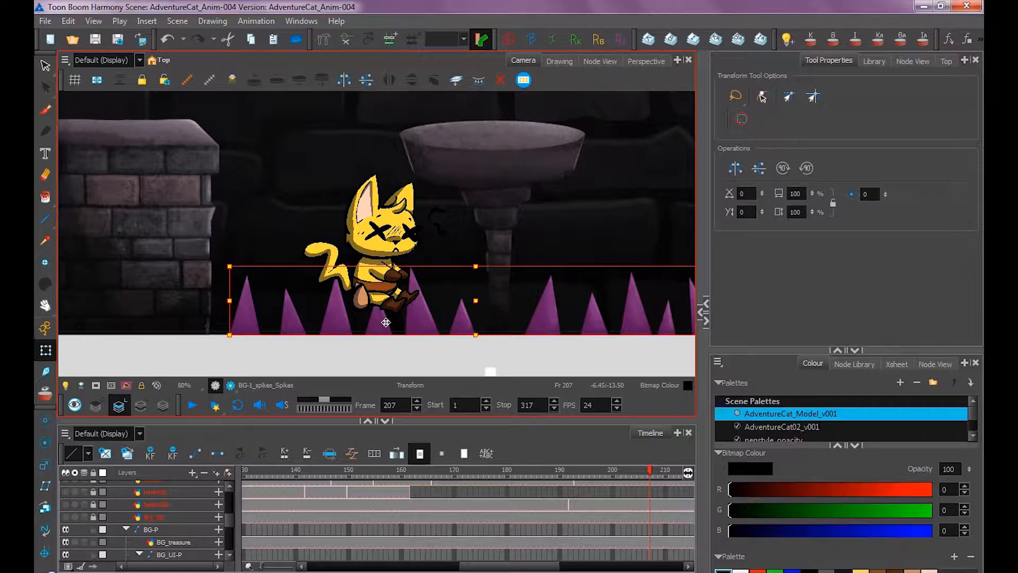
left_click_drag(43, 62, 72, 79)
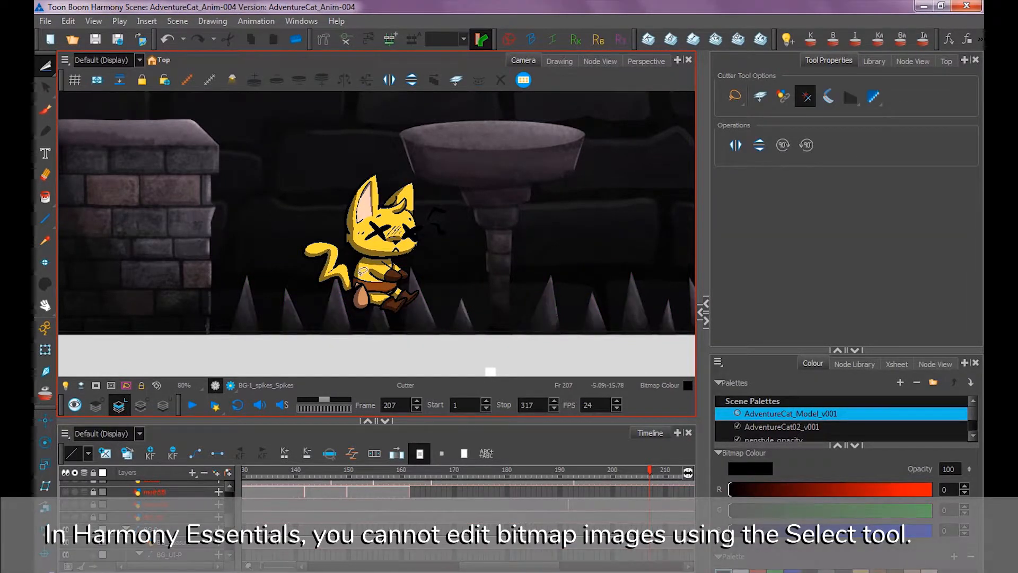
mouse_move(363, 331)
left_mouse_down()
mouse_move(395, 344)
mouse_move(396, 292)
mouse_move(374, 276)
left_mouse_up()
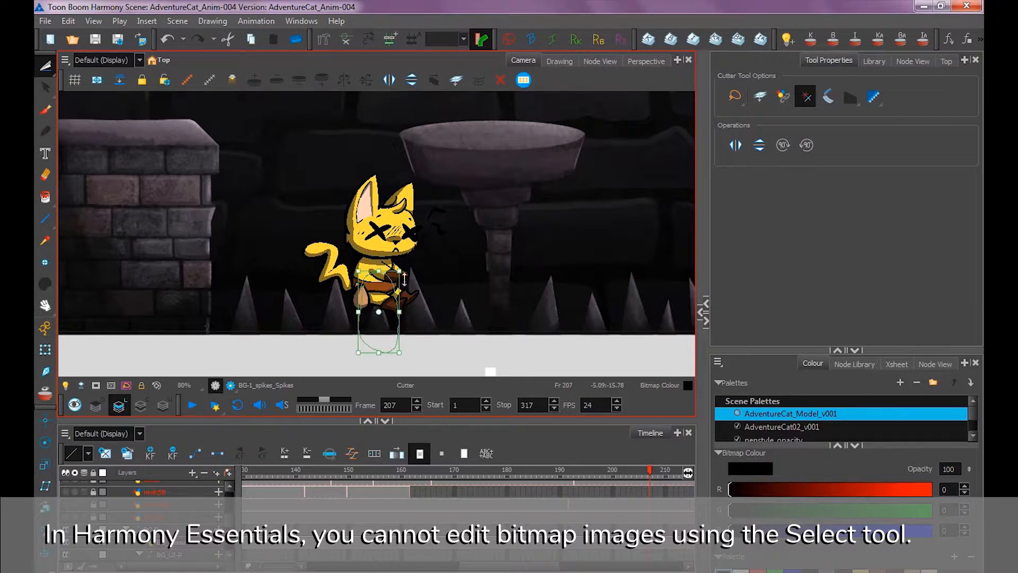
scroll(167, 523, "down", 5)
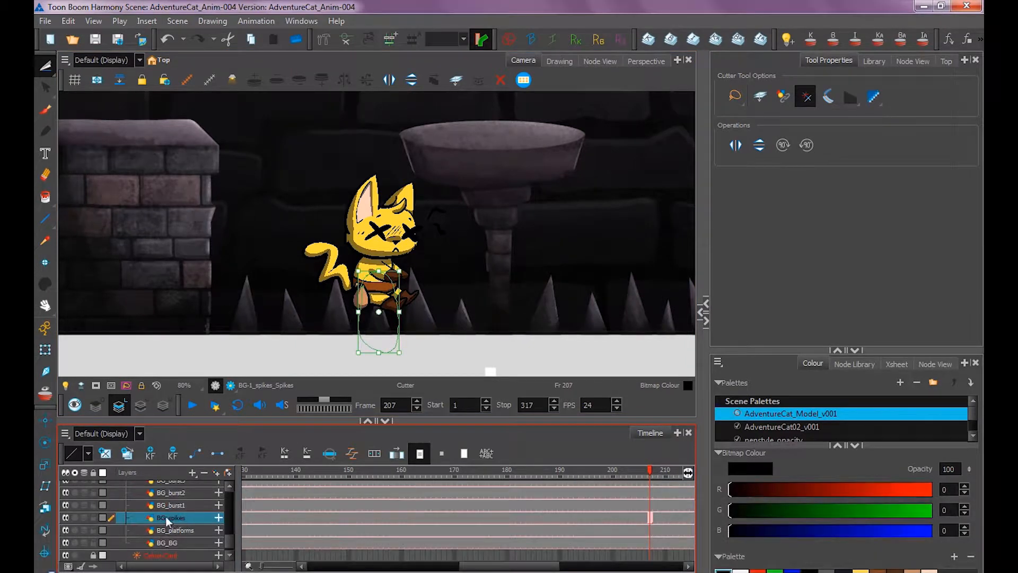
left_click_drag(378, 330, 377, 324)
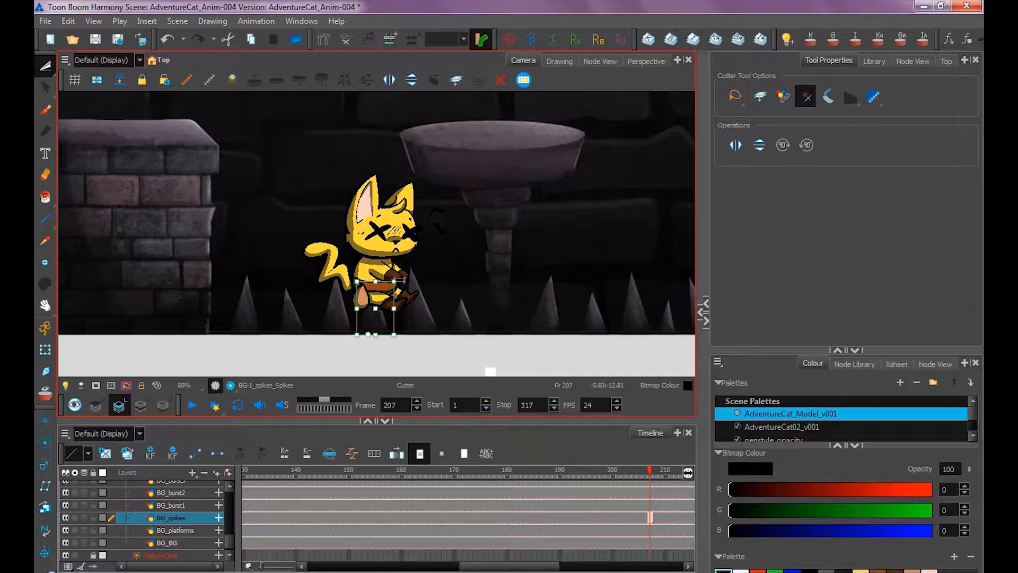
left_click_drag(400, 273, 404, 274)
left_click(513, 279)
key("shift+m")
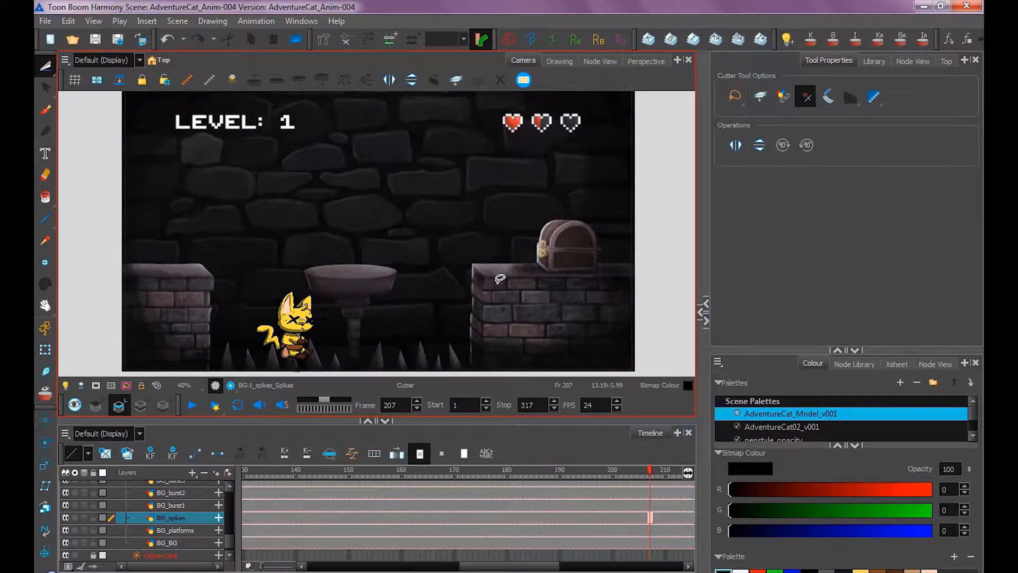
Go to frame 193, where the cat hits the spikes, and identify the heart layers in a close-up view
left_click_drag(495, 473, 577, 478)
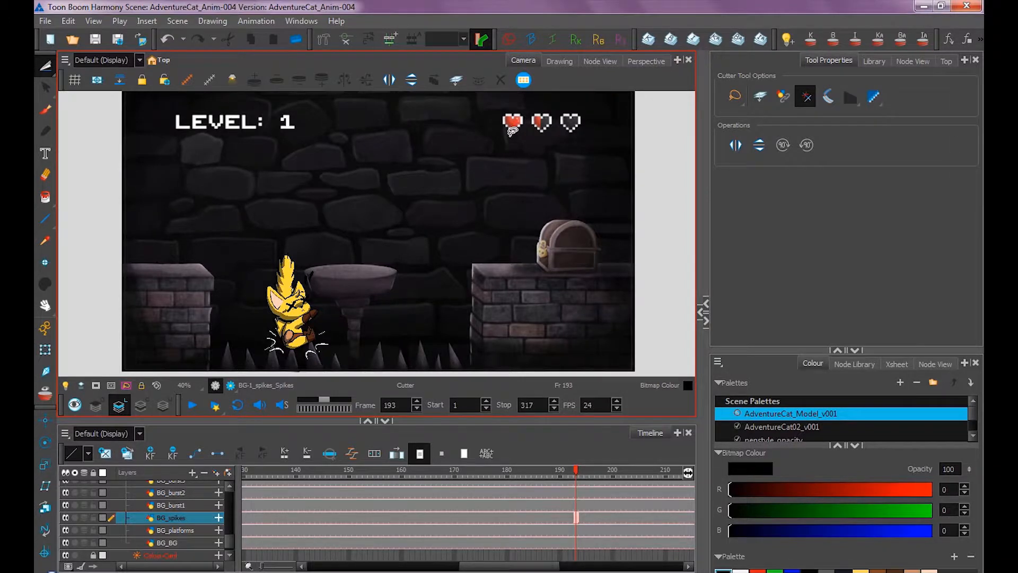
scroll(576, 517, "up", 2)
left_click(577, 502)
left_click(45, 350)
left_click(577, 490)
left_click(577, 515)
left_click(45, 442)
left_click(577, 528)
key("2")
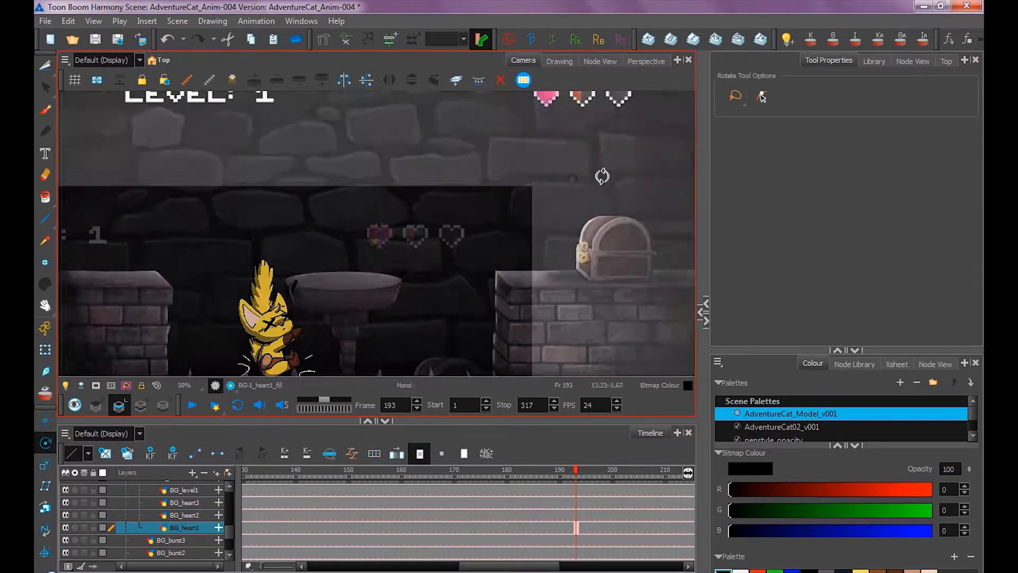
left_click_drag(603, 176, 445, 306)
key("2")
Create an empty drawing on BG_heart2 at frame 193 and check that it holds on the following frames
left_click(577, 515)
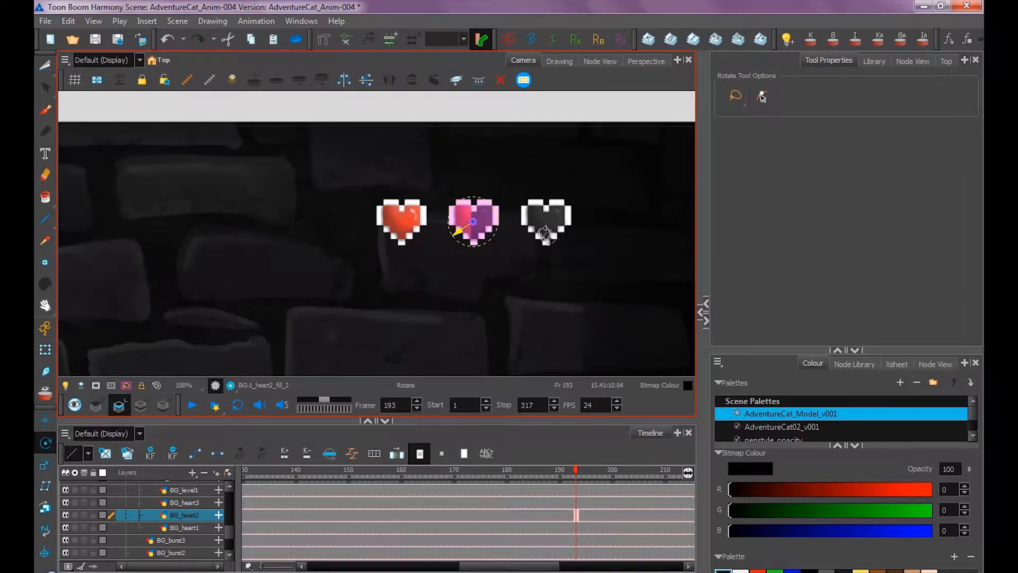
left_click(577, 516)
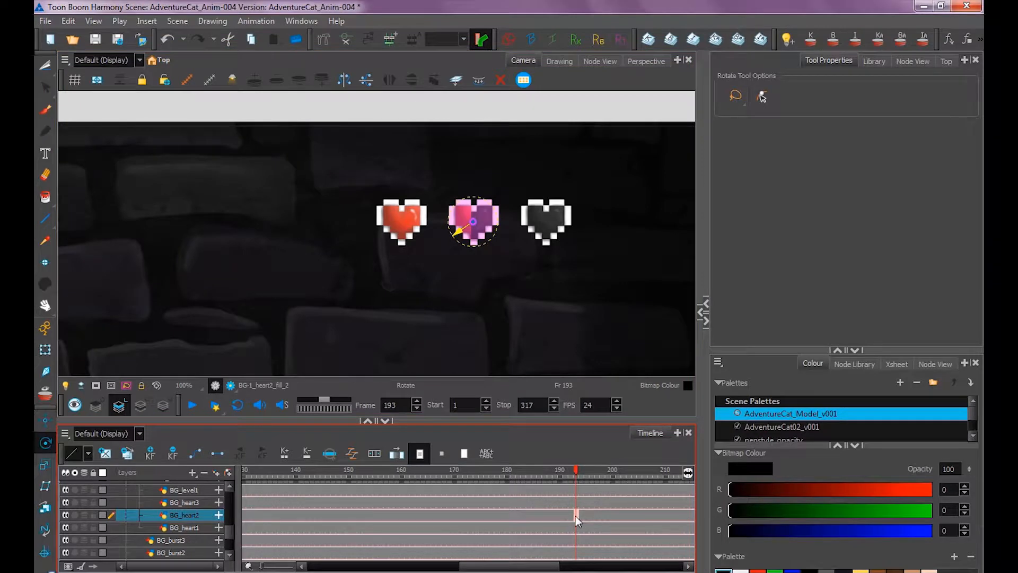
left_click(104, 455)
left_click_drag(578, 472, 624, 474)
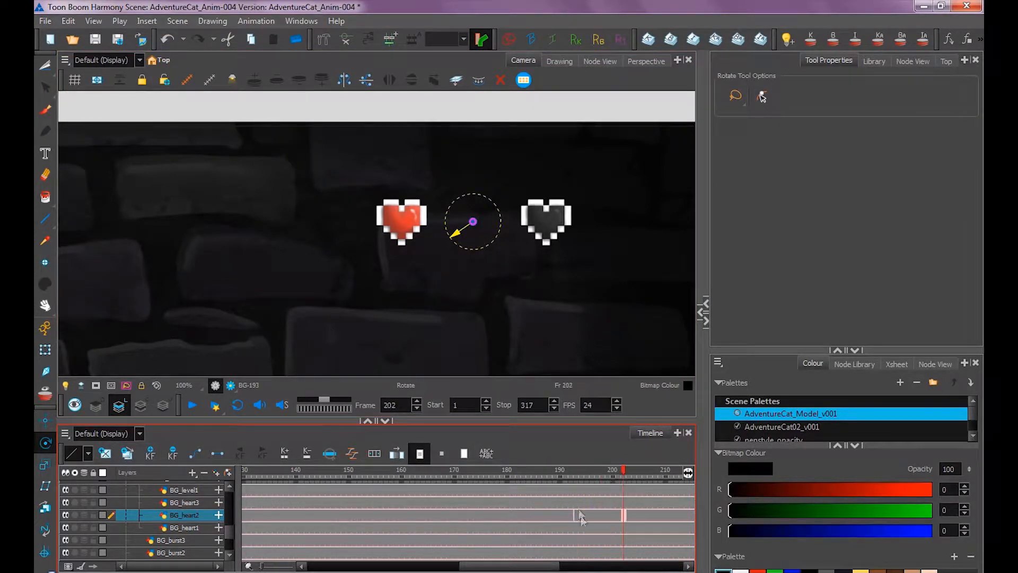
Copy the empty heart from BG_heart3 into the BG_heart2 drawing at frame 193 and nudge it into the middle heart's position
left_click(576, 502)
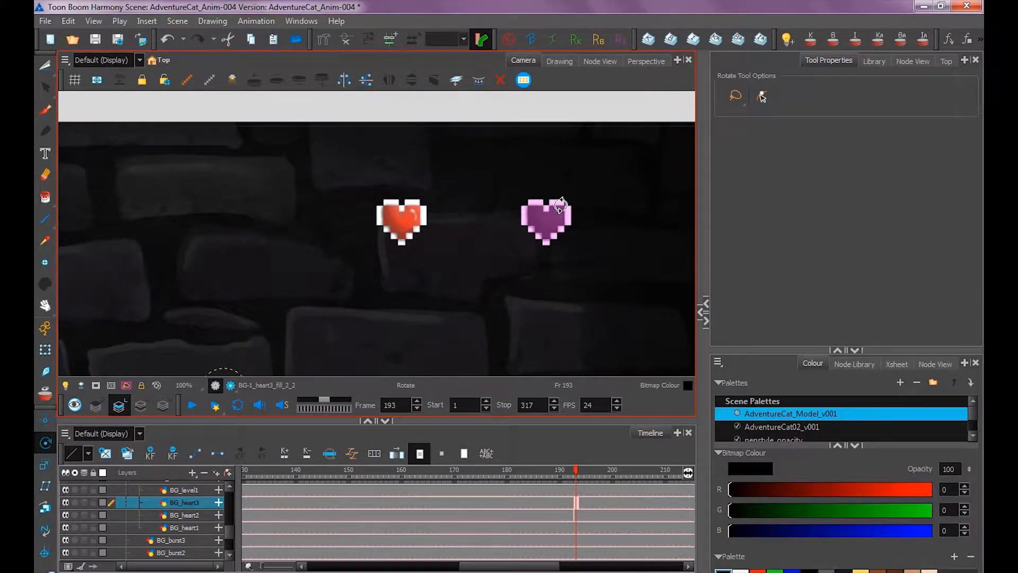
left_click(46, 68)
key("ctrl+a")
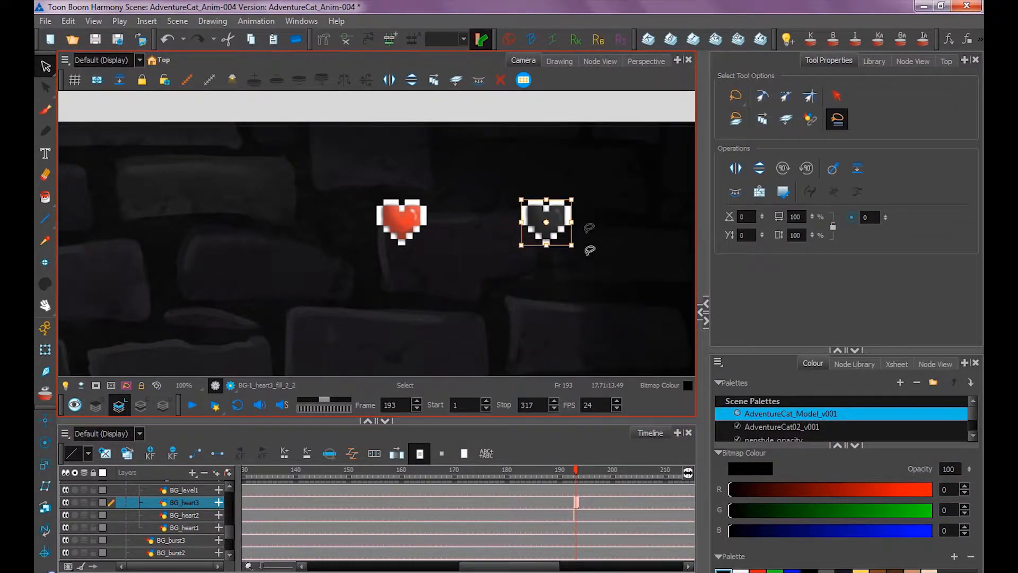
left_click(576, 515)
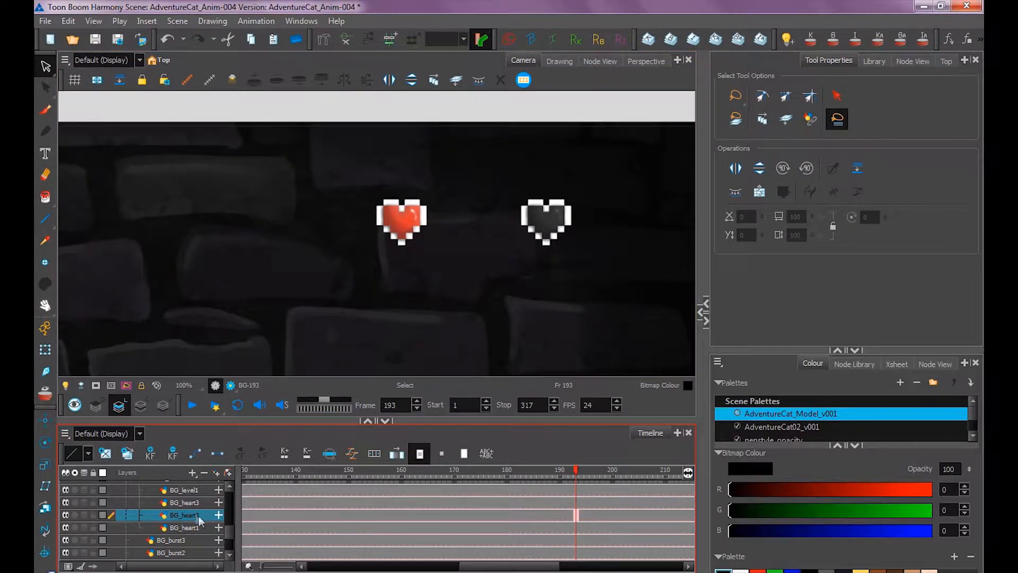
key("alt+o")
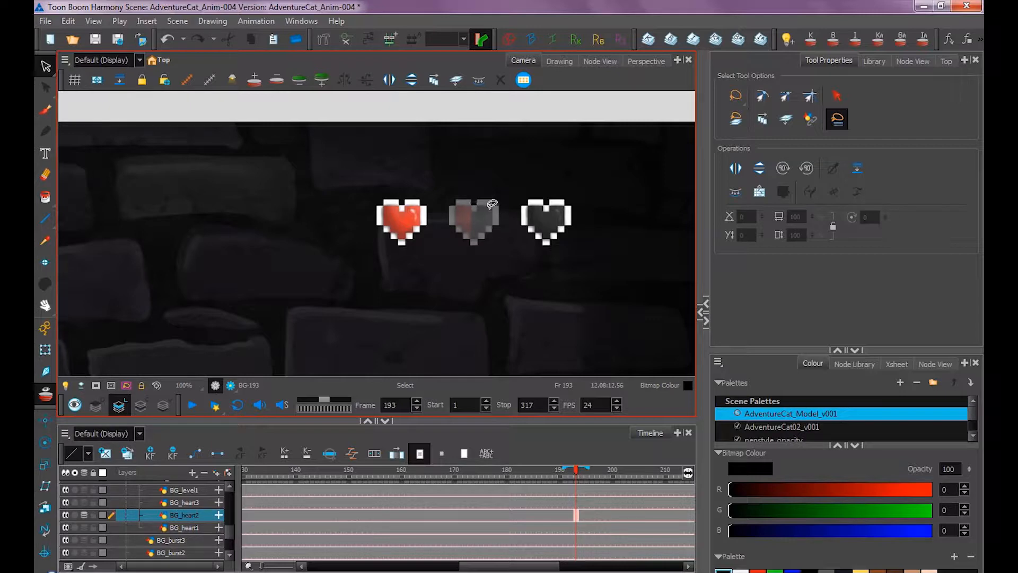
key("ctrl+a")
key("Left")
key("Left")
key("Left")
key("Left")
key("Left")
key("Left")
key("Left")
key("Left")
key("Left")
key("Left")
key("Left")
key("Left")
key("Left")
key("Left")
key("Escape")
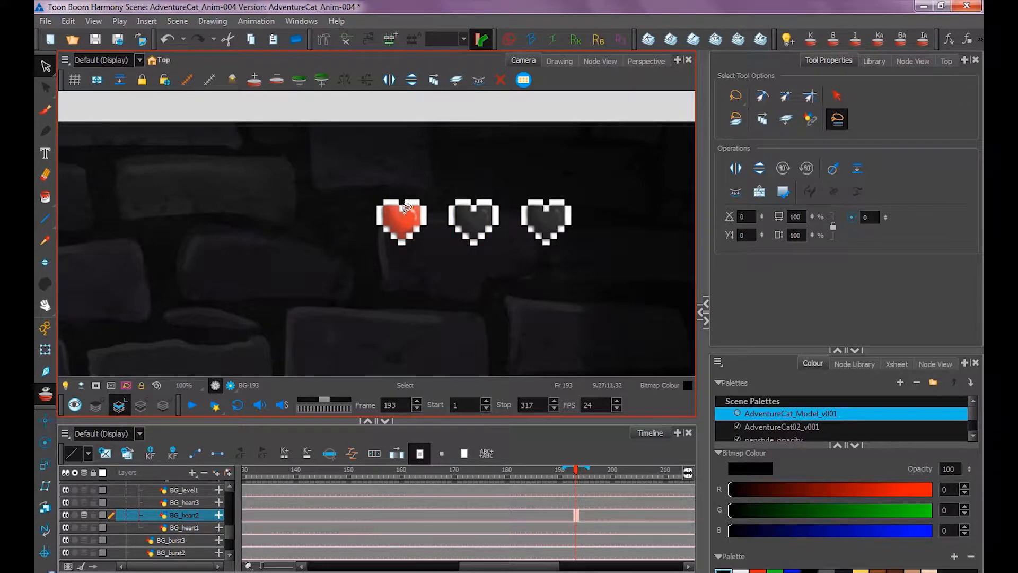
Create an empty drawing on BG_heart1 at frame 193 and copy the half-full heart from BG_heart2 at frame 192
left_click(578, 527)
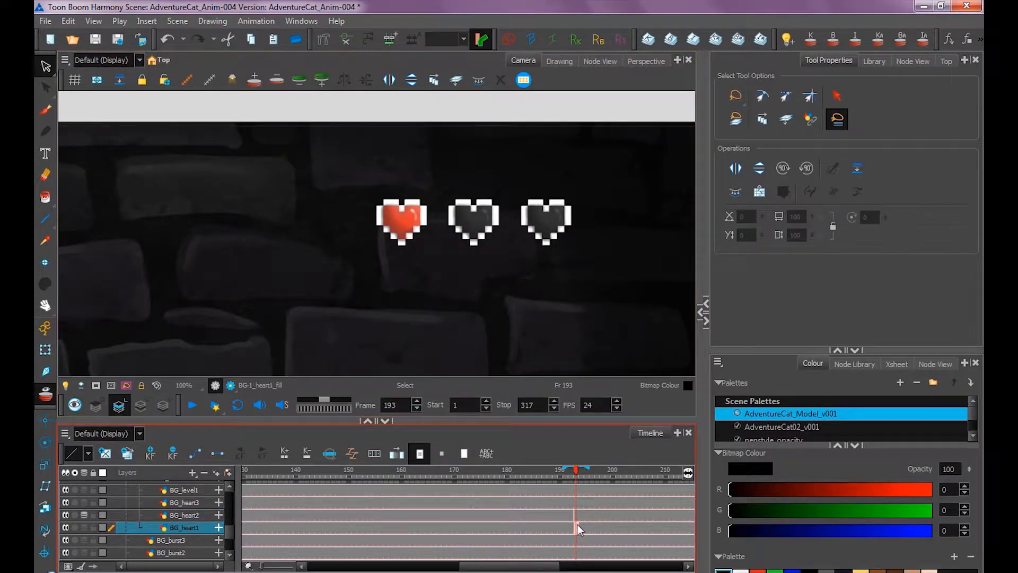
left_click(105, 453)
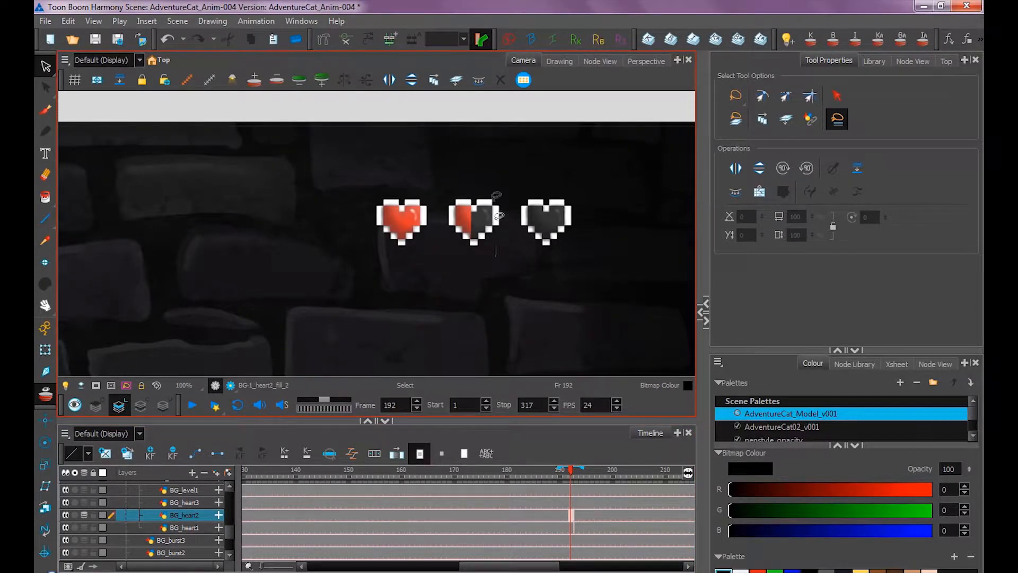
left_click_drag(499, 199, 494, 251)
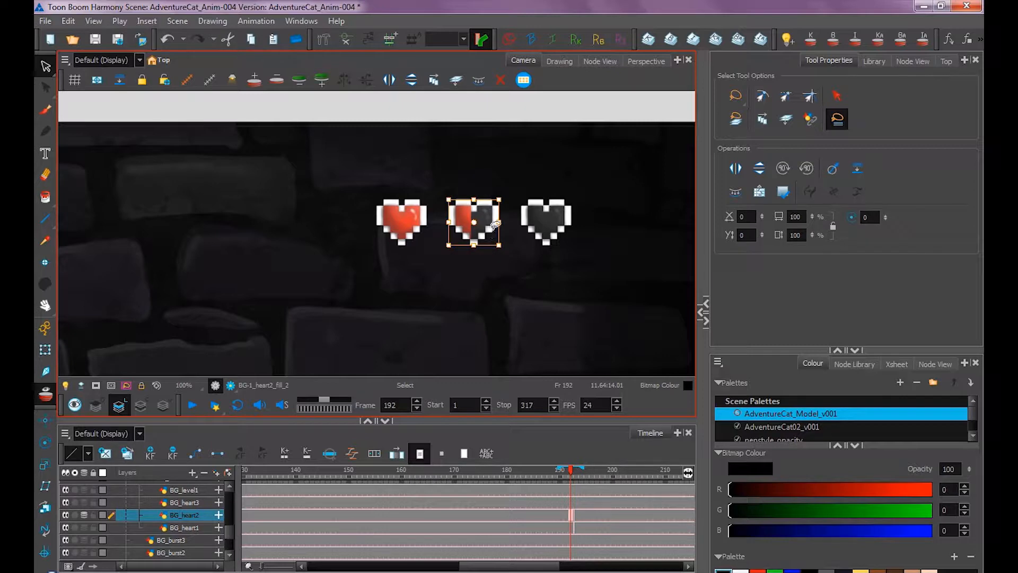
Paste the half-full heart into BG_heart1 at frame 193, nudge it over the first heart's position, and save the scene
left_click(575, 527)
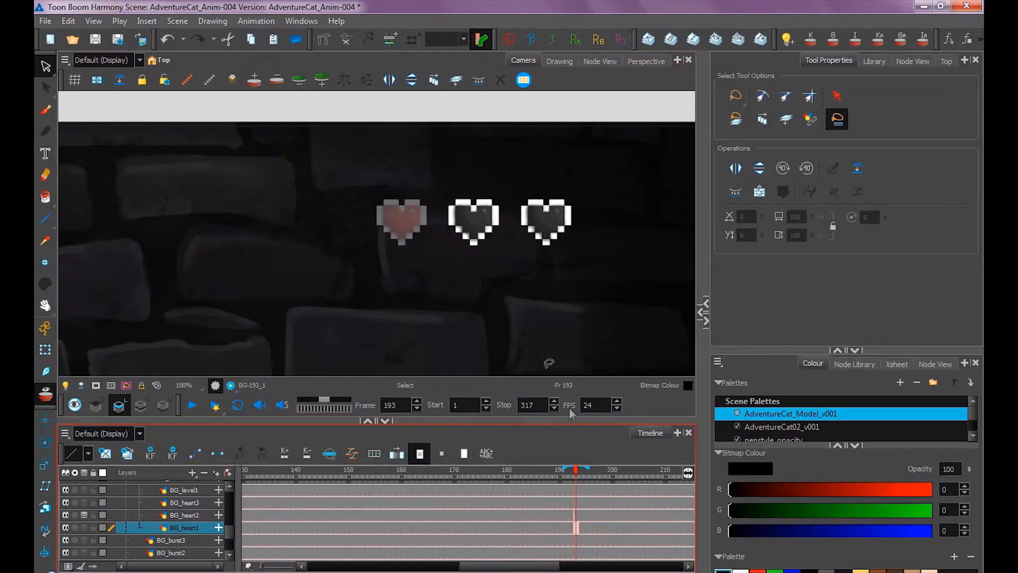
key("ctrl+v")
key("Left")
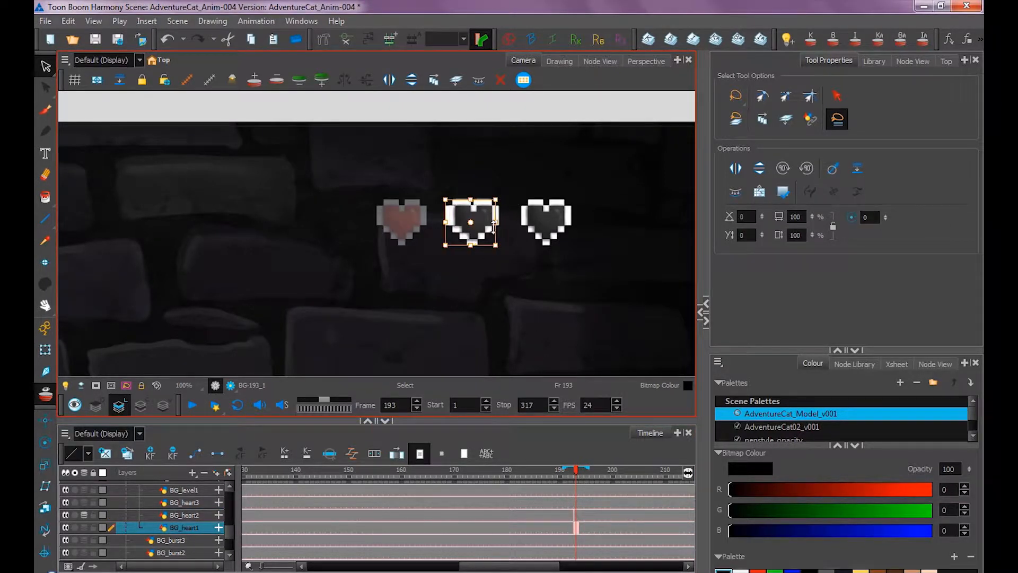
key("Left")
key("Left")
key("Left")
key("Left")
key("Left")
key("Left")
key("Left")
key("Left")
key("Left")
key("Left")
key("Left")
key("Left")
key("Left")
key("Left")
key("Left")
key("Left")
key("Left")
key("Left")
key("Left")
key("Left")
key("Left")
key("Left")
key("Escape")
key("ctrl+s")
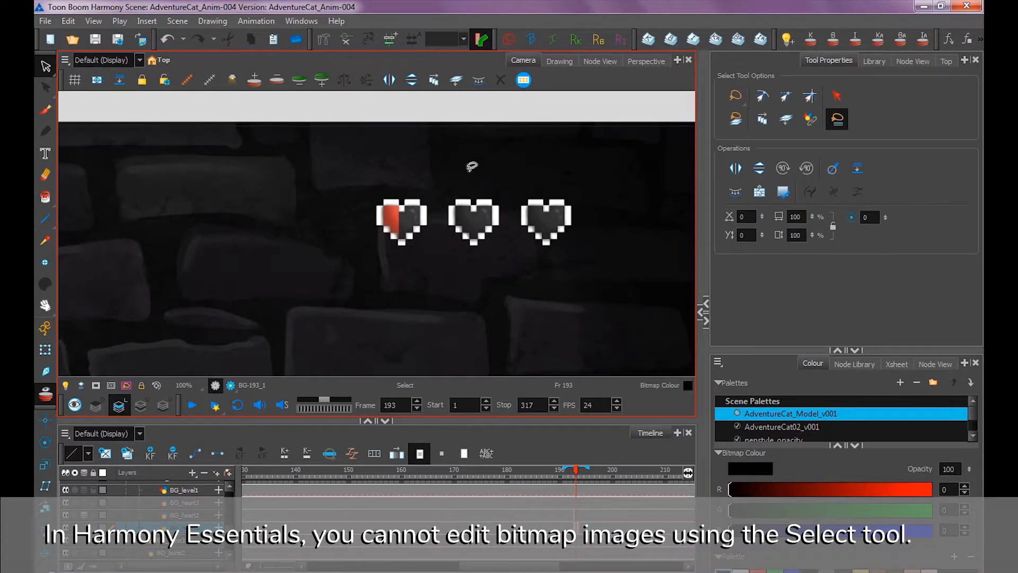
Add keyframes on BG_heart2 and BG_heart1 at frames 193 and 200
left_click(577, 527)
left_click(577, 517)
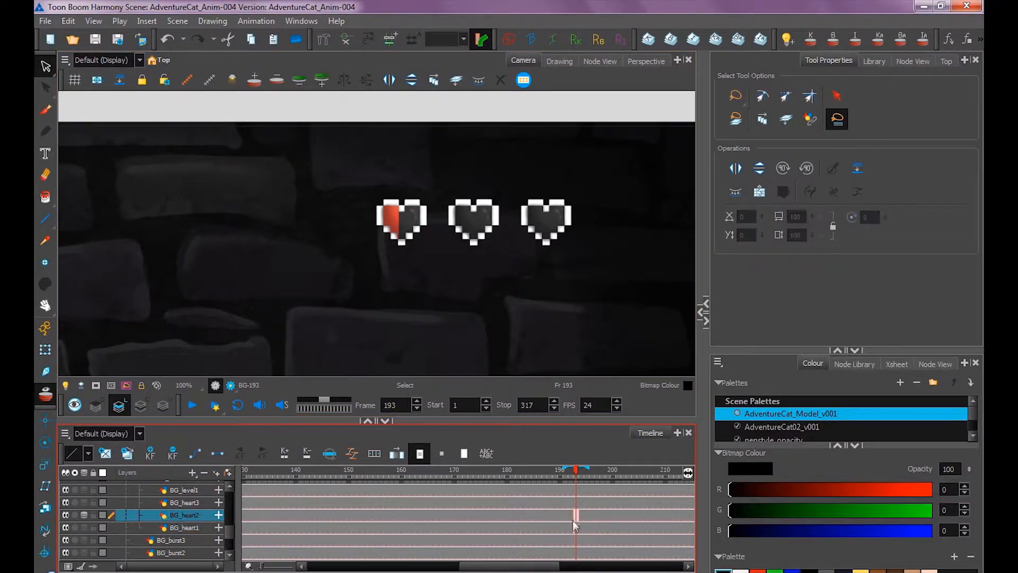
left_click(577, 527, "shift")
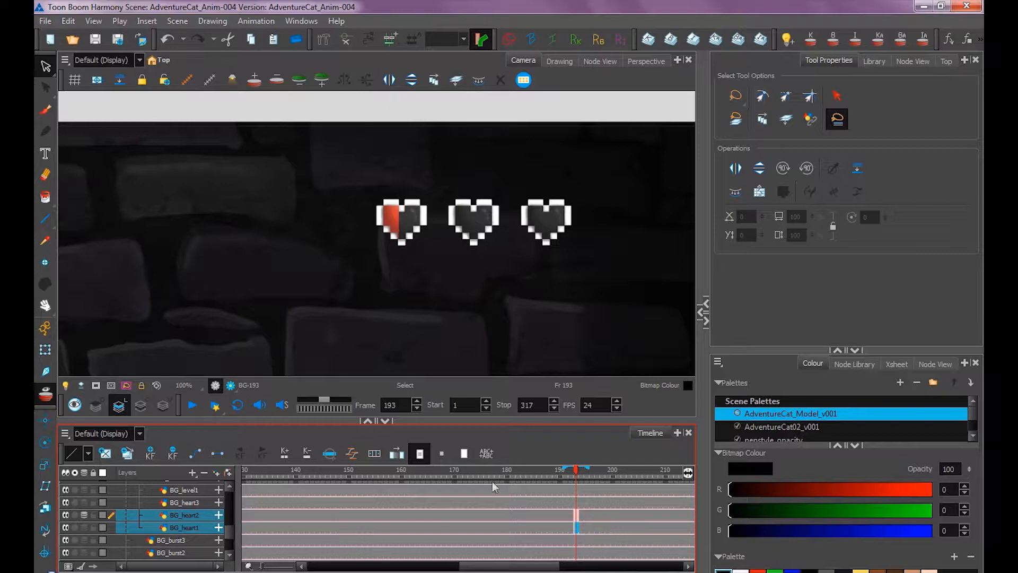
left_click(150, 454)
left_click_drag(586, 475, 594, 479)
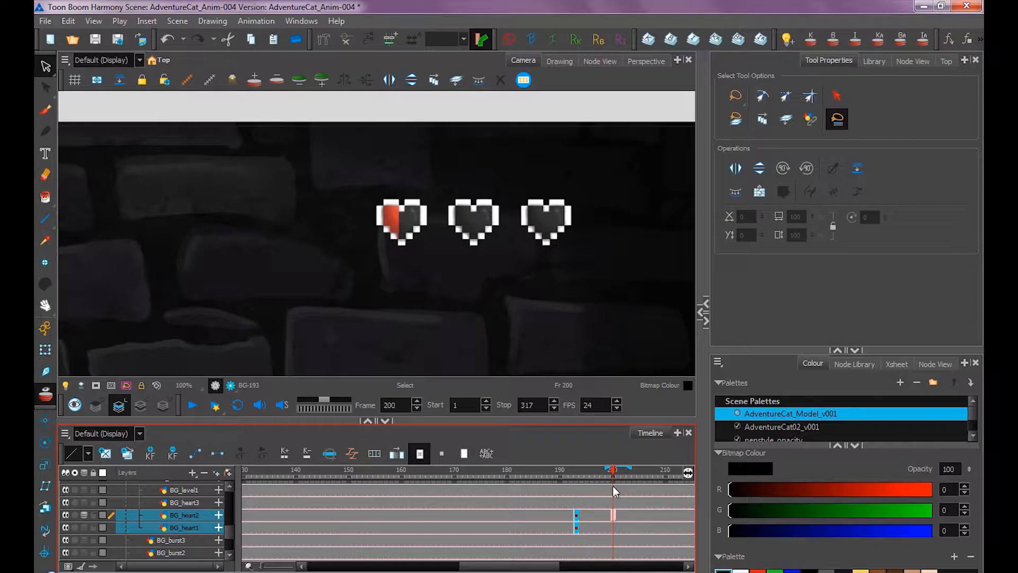
left_click_drag(613, 516, 614, 527)
left_click(152, 454)
Enlarge the middle and first hearts around their centres at frame 193 on BG_heart2 and BG_heart1 with the Transform tool
left_click(578, 515)
key("shift+t")
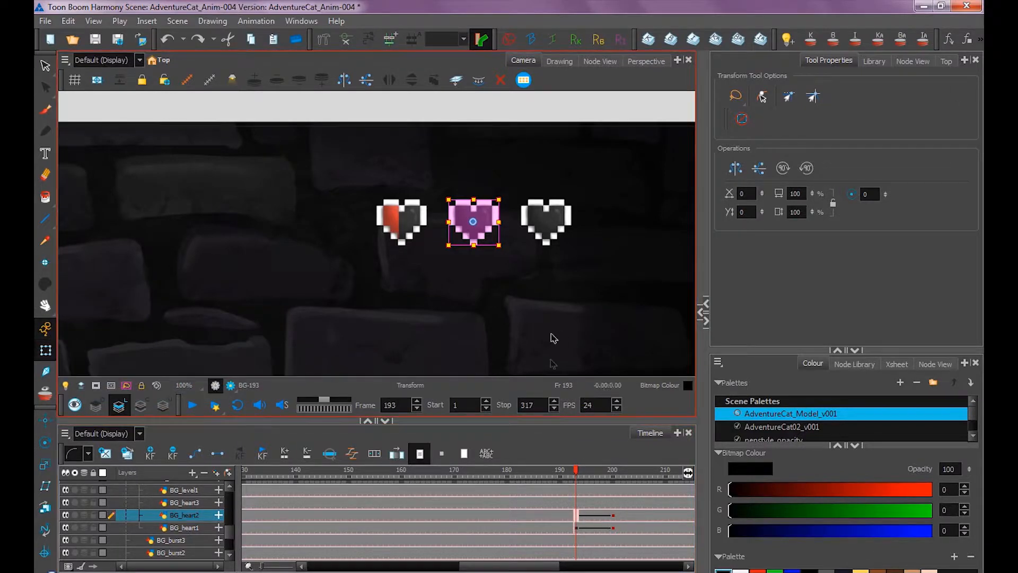
left_click_drag(499, 200, 515, 184)
key("ctrl+z")
left_click(578, 528)
left_click_drag(427, 200, 443, 178)
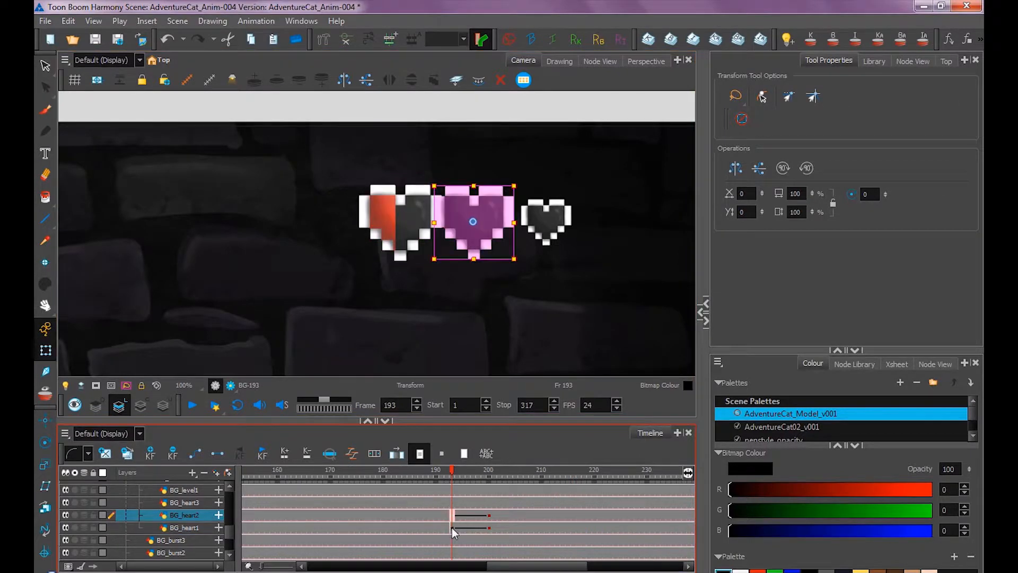
Apply the S-shaped ease preset to the frame 193 keyframes of BG_heart2 and BG_heart1 together
left_click(452, 529, "ctrl")
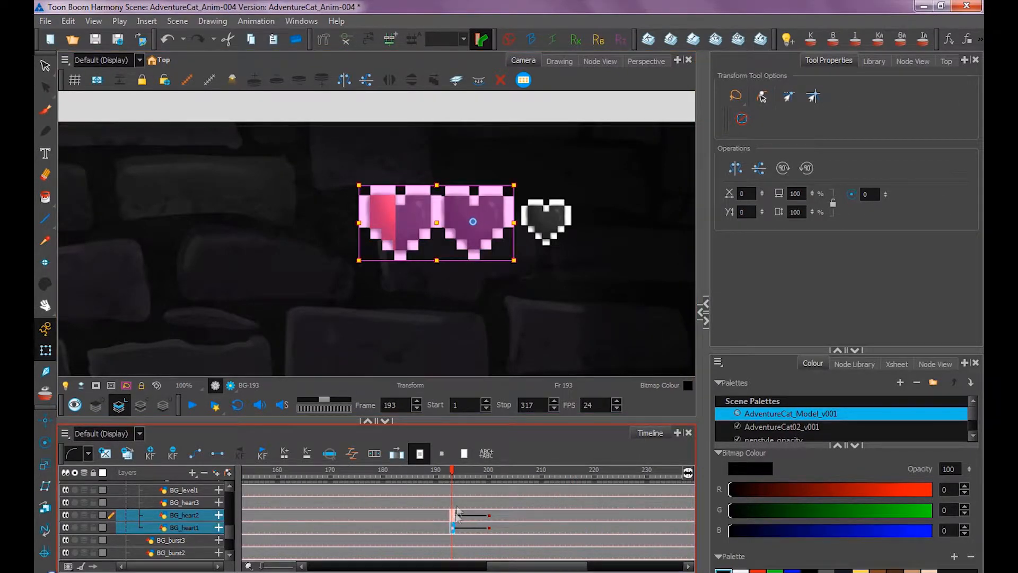
left_click(88, 453)
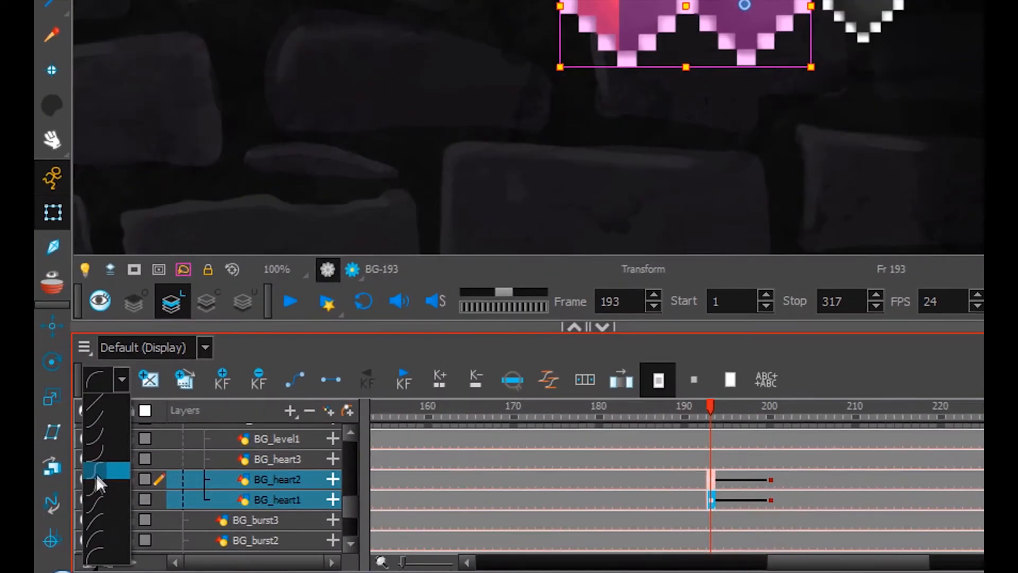
left_click(94, 470)
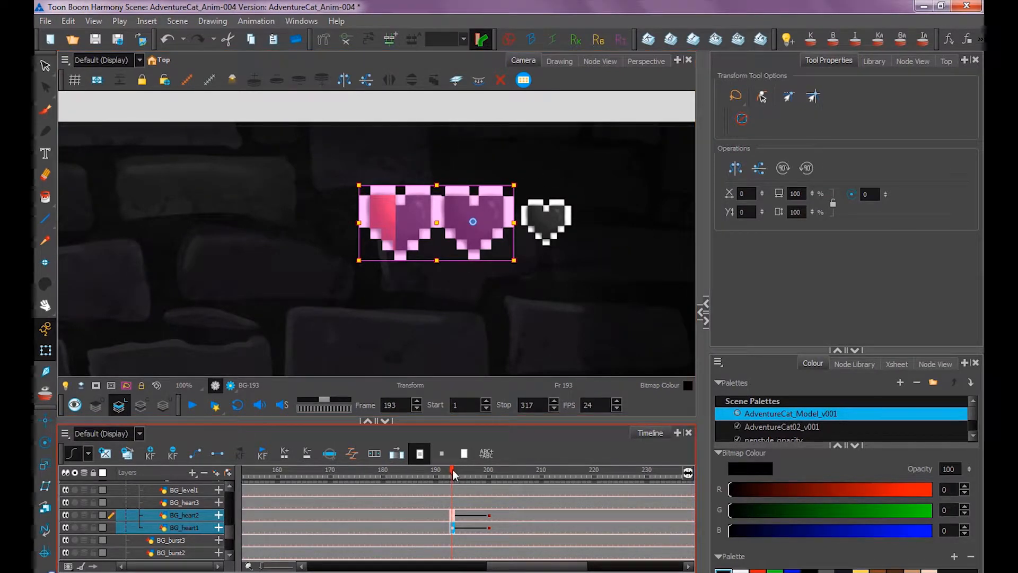
Shift BG_heart1's keyframe range one frame later to run from frame 194 to 201, and check the hearts at frame 183
left_click(466, 532)
left_click_drag(459, 472, 457, 532)
left_click(489, 528)
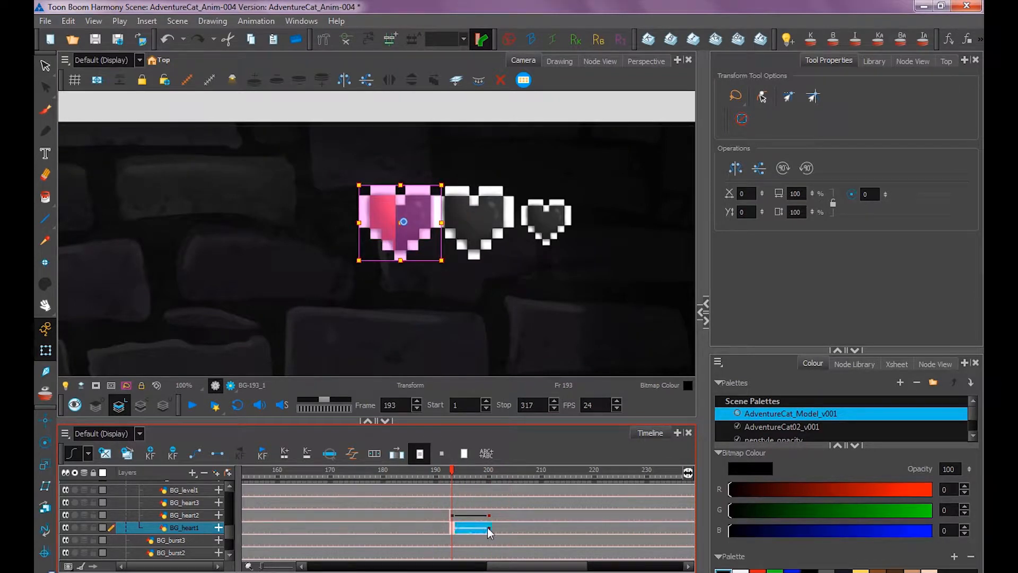
left_click(452, 528)
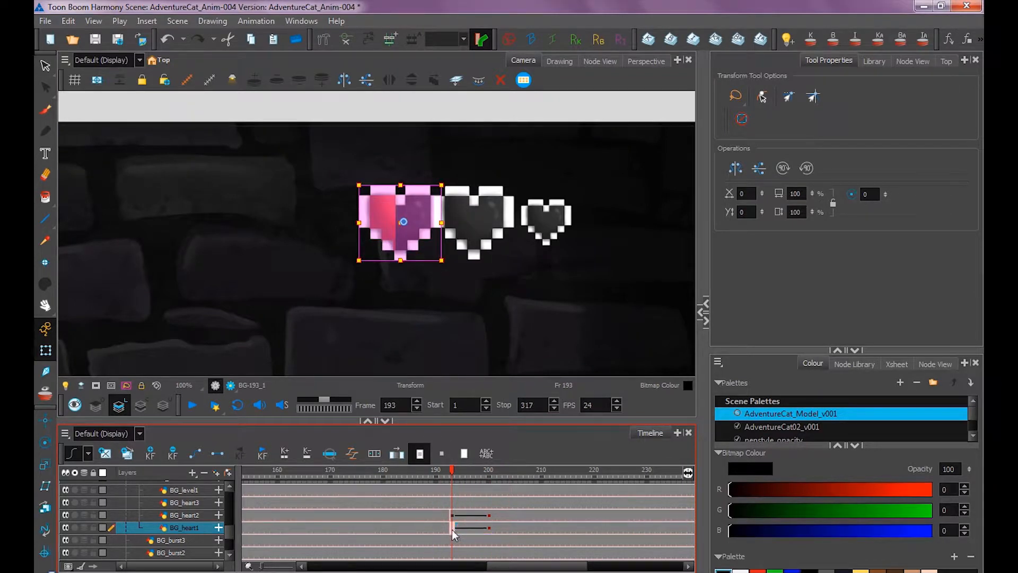
left_click(489, 527)
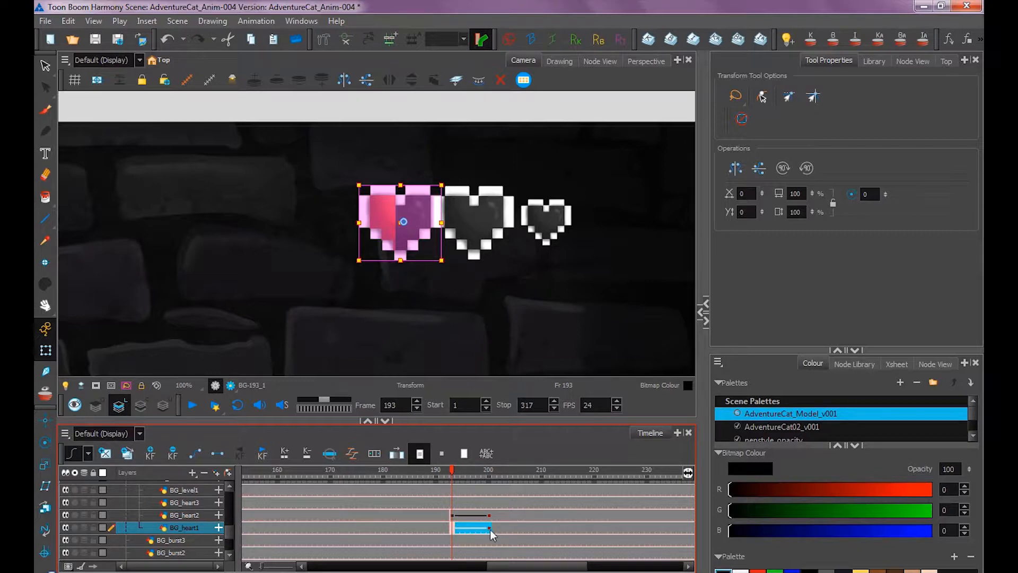
left_click(458, 528)
left_click_drag(458, 471, 399, 525)
key("Escape")
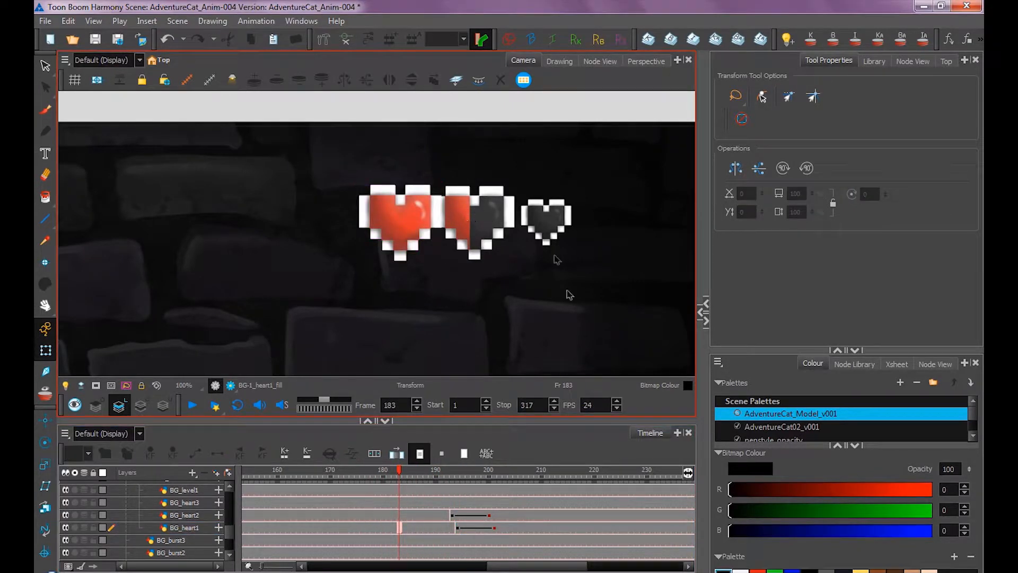
Add keyframes at frame 1 on BG_heart3, BG_heart2 and BG_heart1
left_click_drag(541, 567, 356, 570)
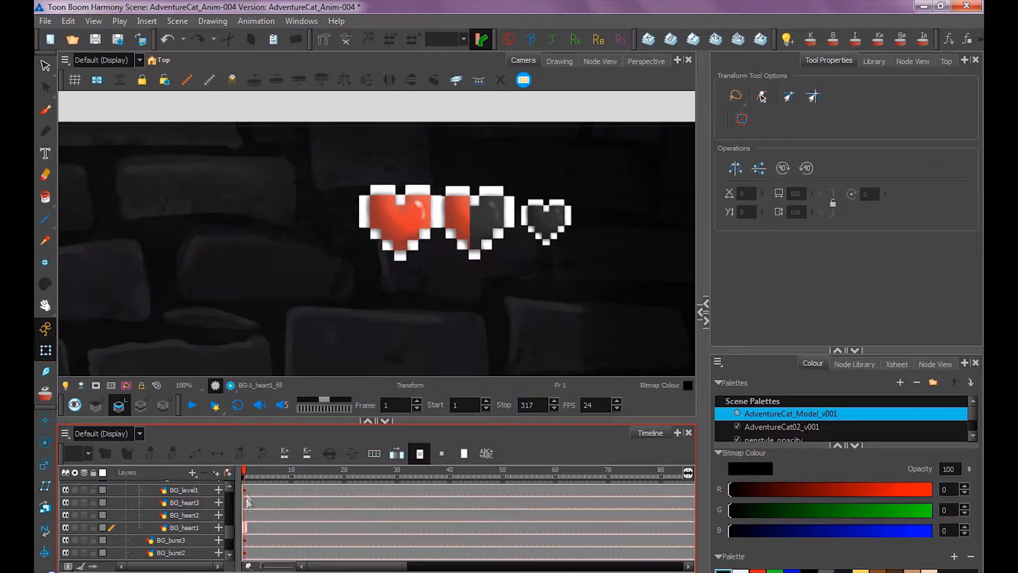
left_click(244, 500)
left_click(246, 531, "shift")
key("Escape")
left_click_drag(400, 569, 569, 570)
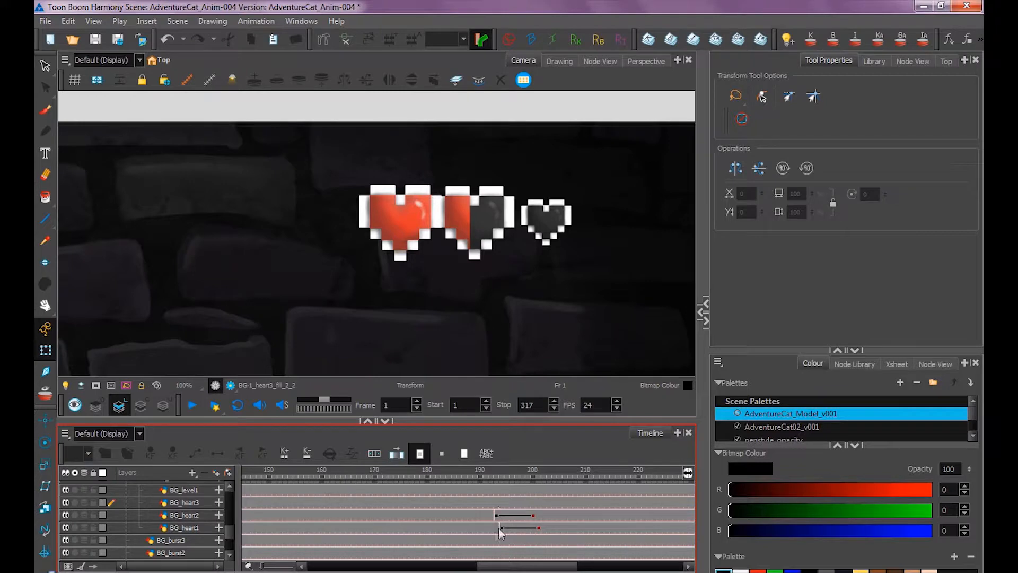
left_click(412, 501)
left_click_drag(488, 566, 316, 566)
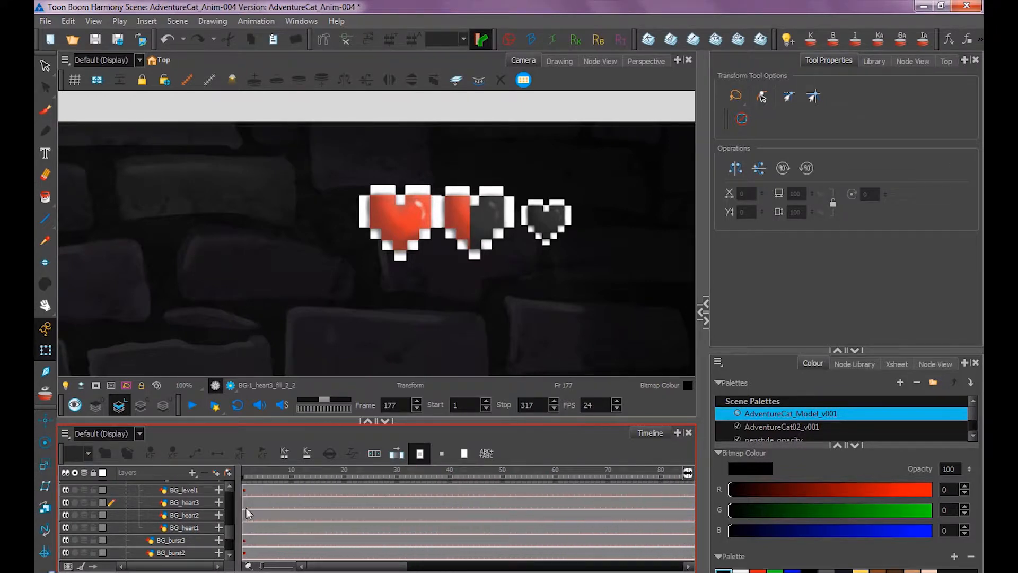
left_click(246, 508)
left_click(244, 527, "shift")
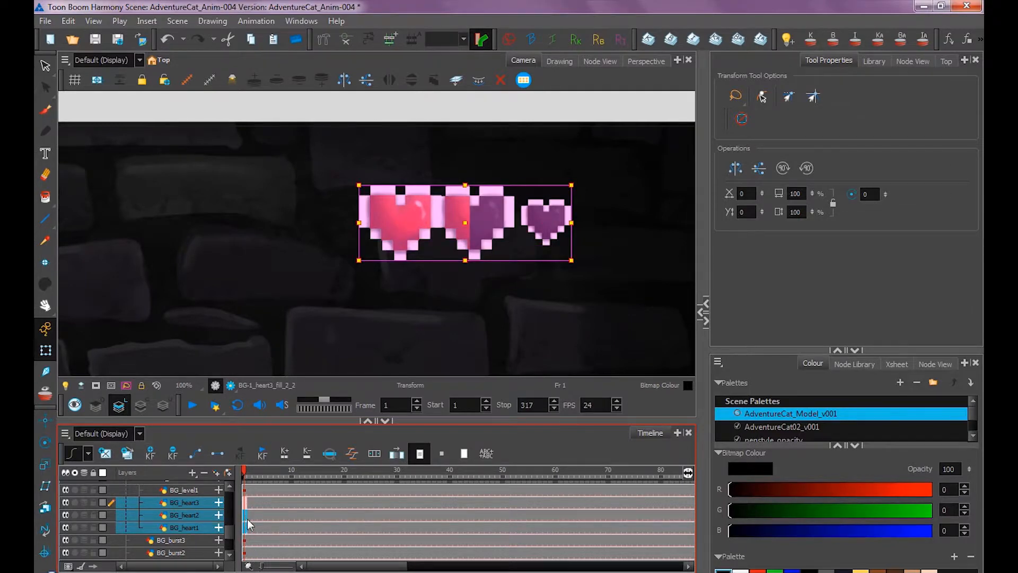
left_click(151, 454)
Convert the segments starting at frame 1 on BG_heart2 and BG_heart1 to constant (stop-motion) keyframes
left_click(247, 516)
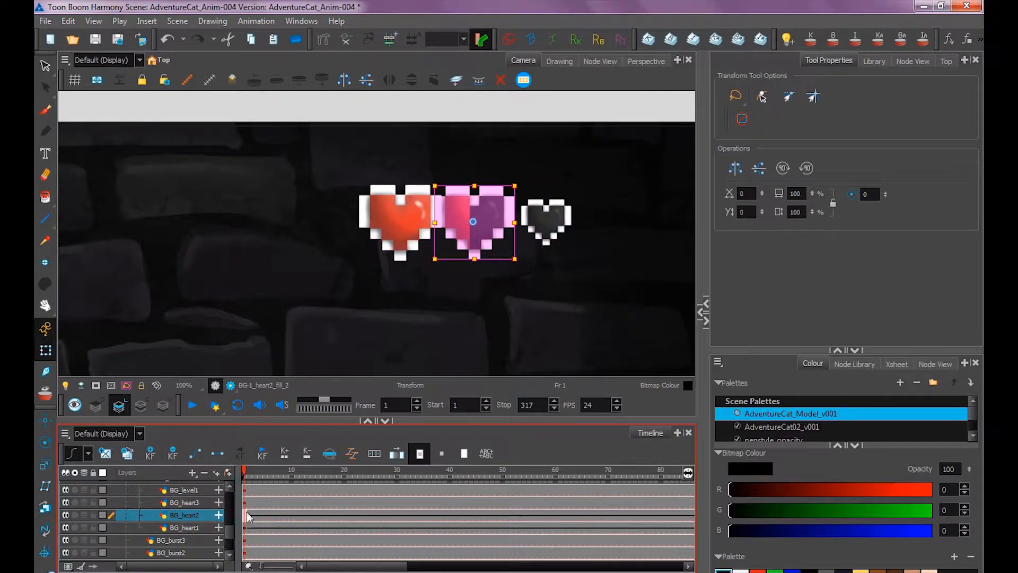
left_click(218, 455)
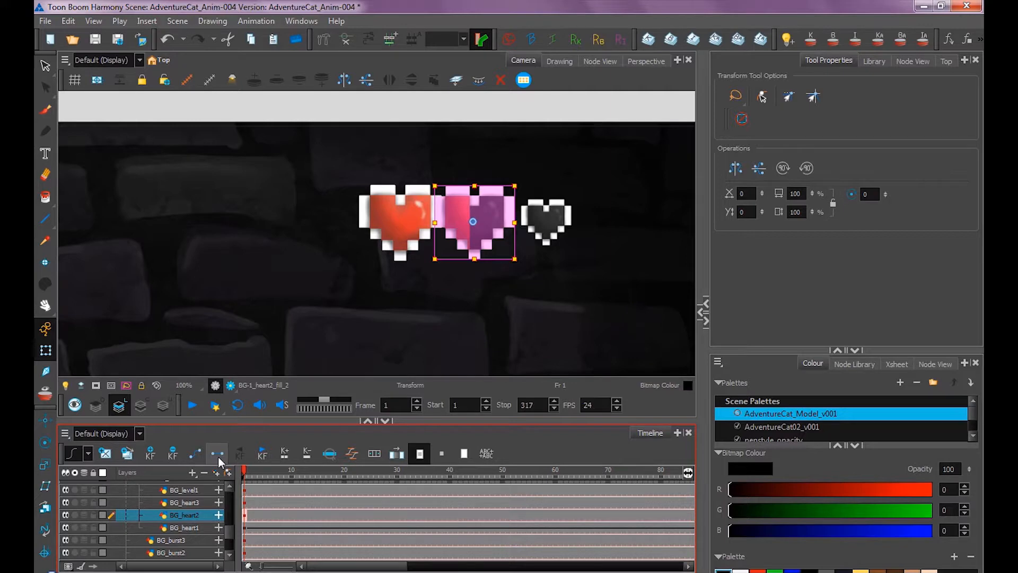
left_click(255, 532)
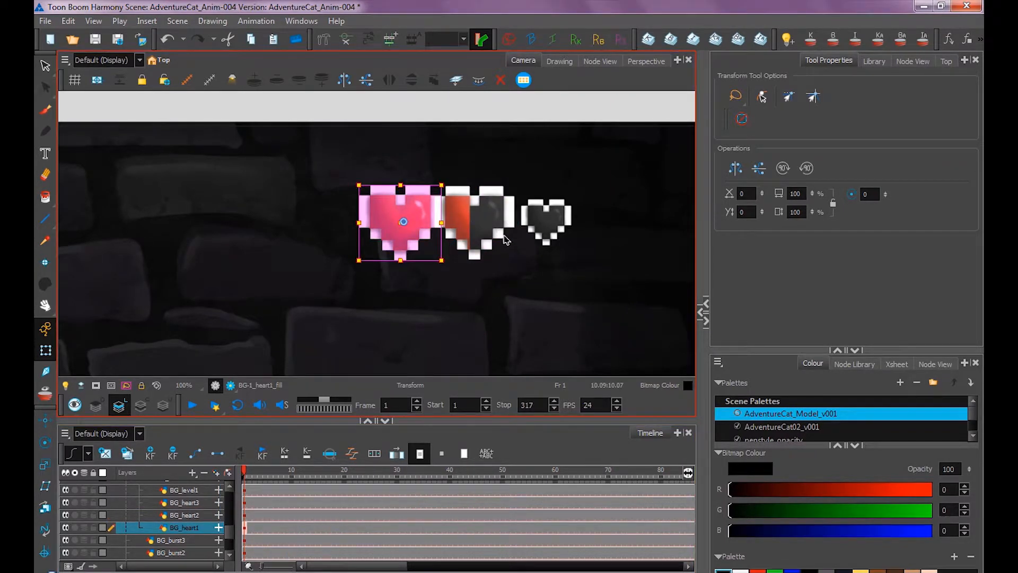
Reset the transformations of the first and middle hearts at frame 1 to restore their original size
key("shift+r")
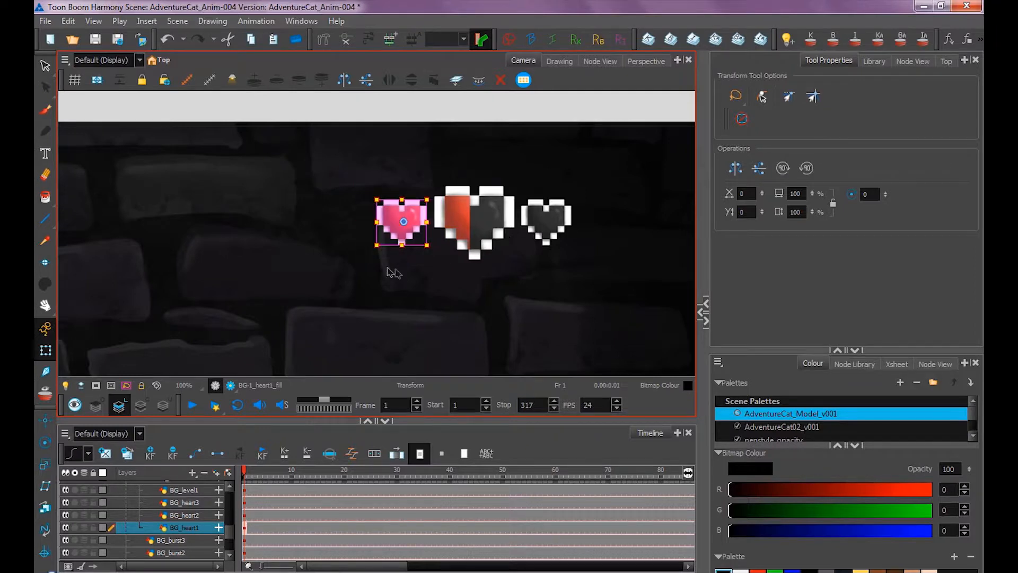
left_click(469, 233)
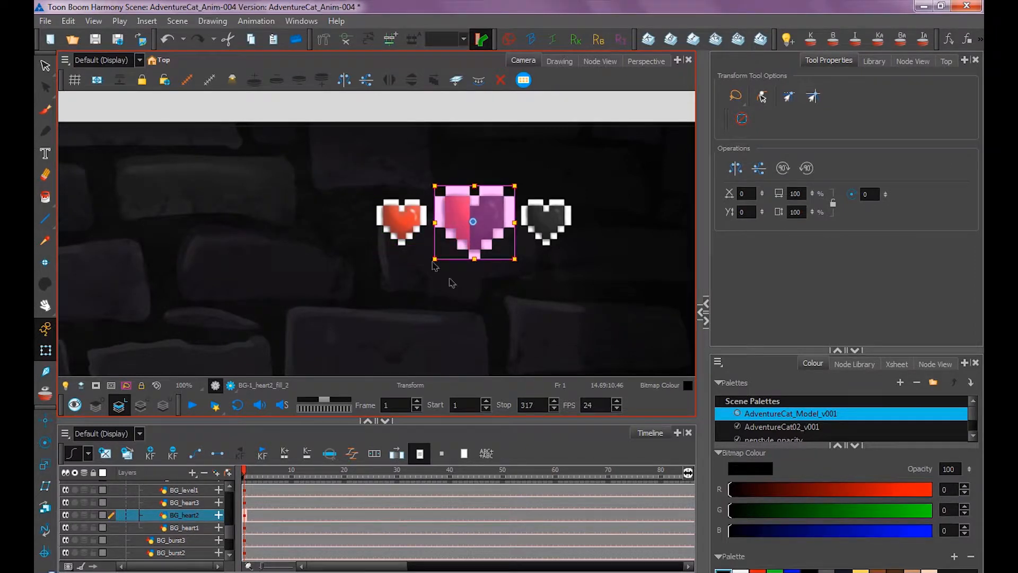
key("shift+r")
left_click(542, 269)
Scrub through the heart animation up to frame 208 and save the scene
left_click_drag(392, 568, 591, 570)
left_click(374, 472)
left_click_drag(374, 472, 469, 473)
key("ctrl+s")
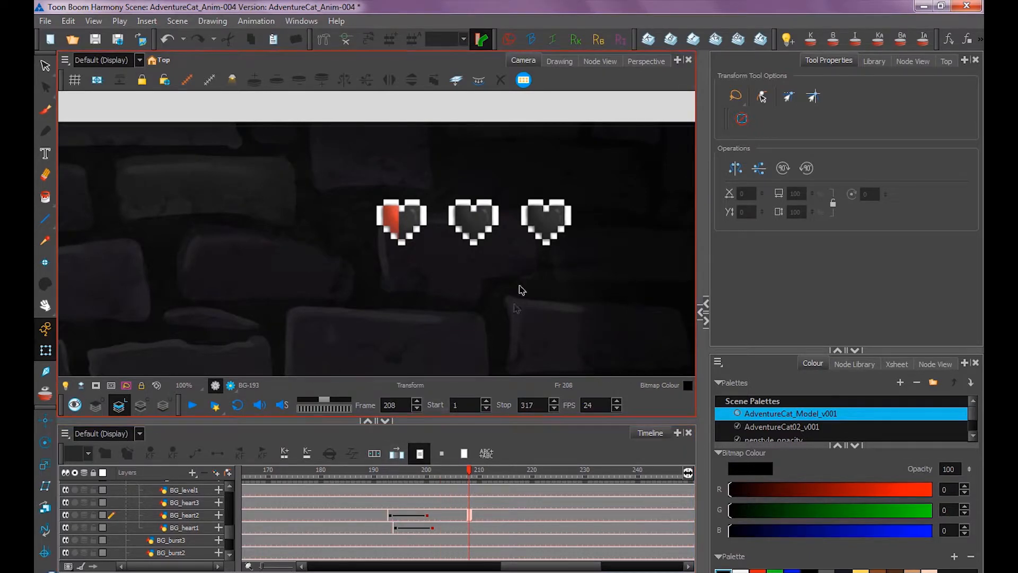
Scrub from about frame 191 to 202 with the whole scene in view to check the heart counter against the cat's landing
scroll(520, 288, "down", 3)
left_click_drag(520, 288, 577, 198)
scroll(434, 316, "down", 1)
left_click_drag(443, 330, 498, 268)
left_click_drag(523, 230, 496, 263)
key("1")
left_click(474, 472)
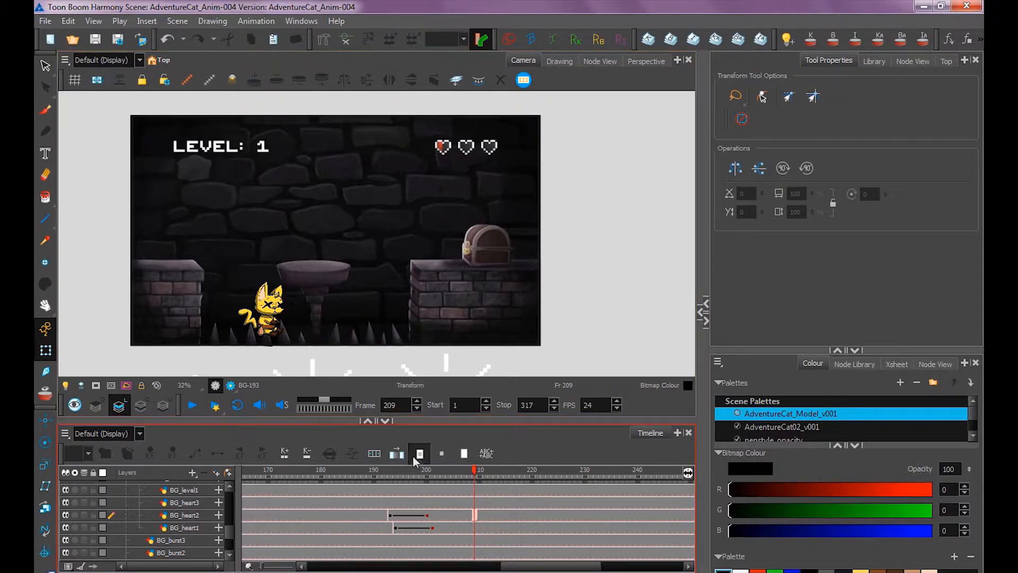
left_click_drag(380, 471, 438, 485)
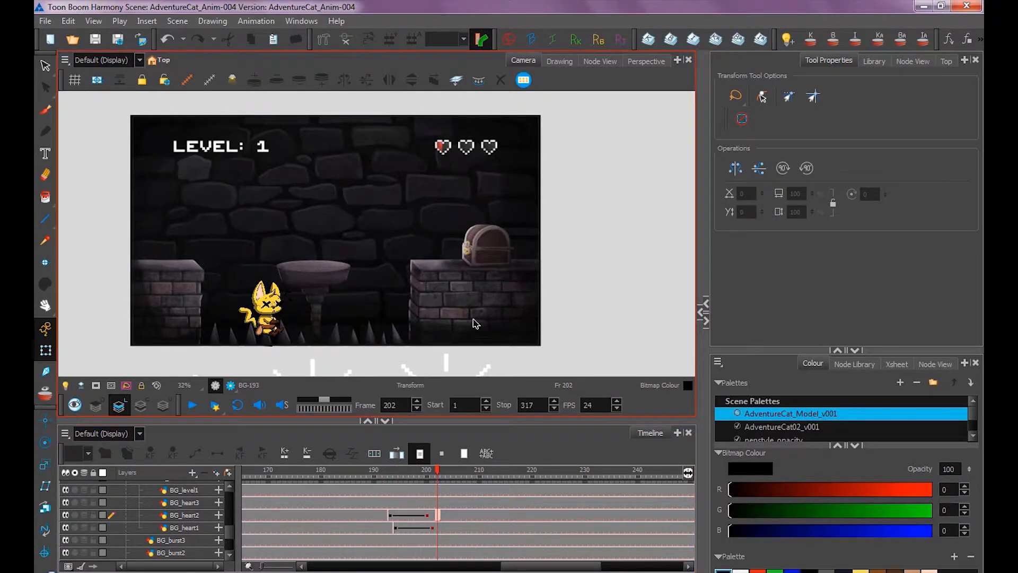
Move the BG_burst1 drawing onto the cat at frame 193 and set a keyframe there
scroll(476, 324, "down", 2)
scroll(476, 323, "left", 2)
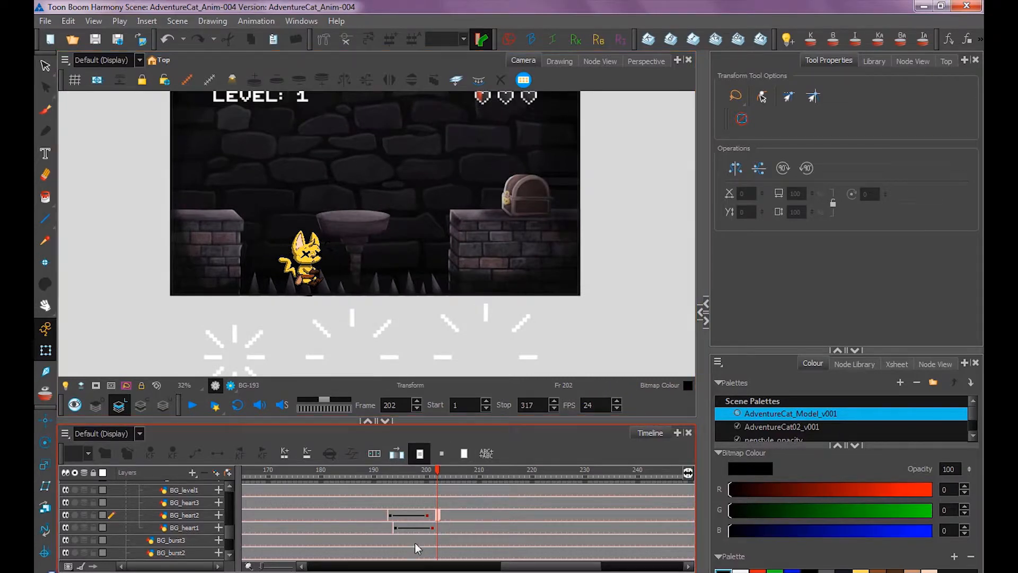
left_click(432, 560)
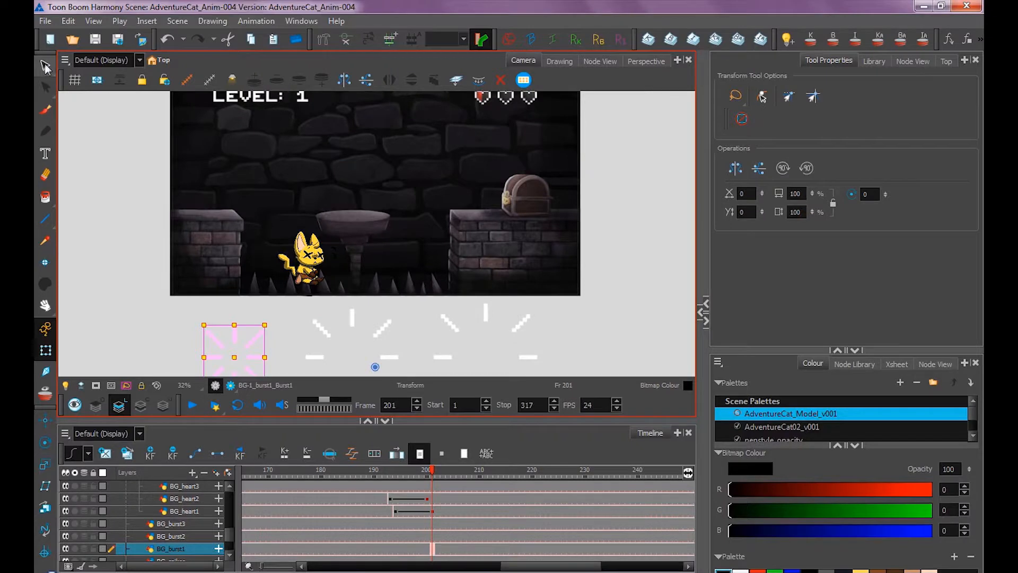
left_click(45, 67)
left_click_drag(382, 483, 393, 483)
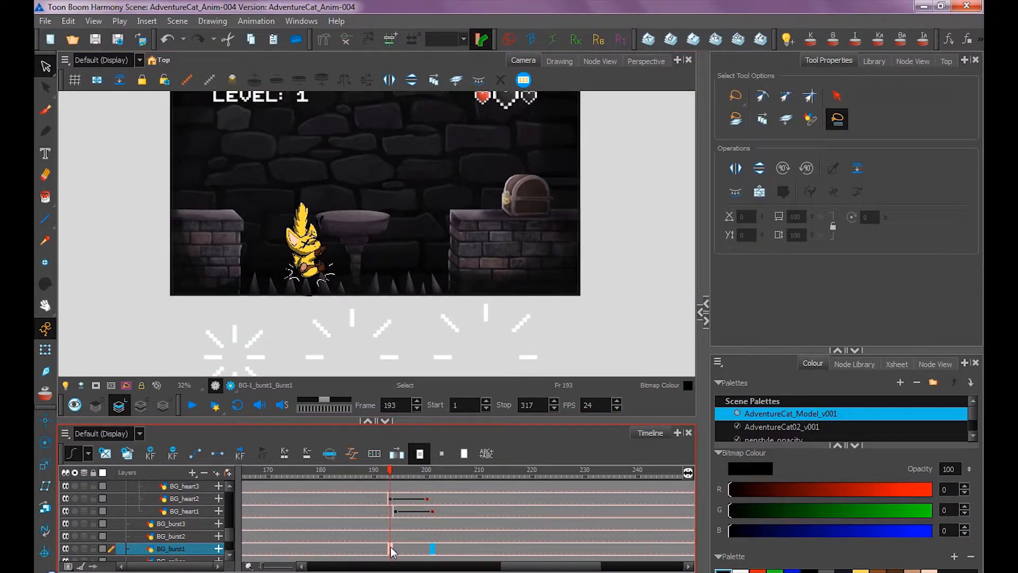
key("ctrl+a")
left_click_drag(257, 337, 330, 232)
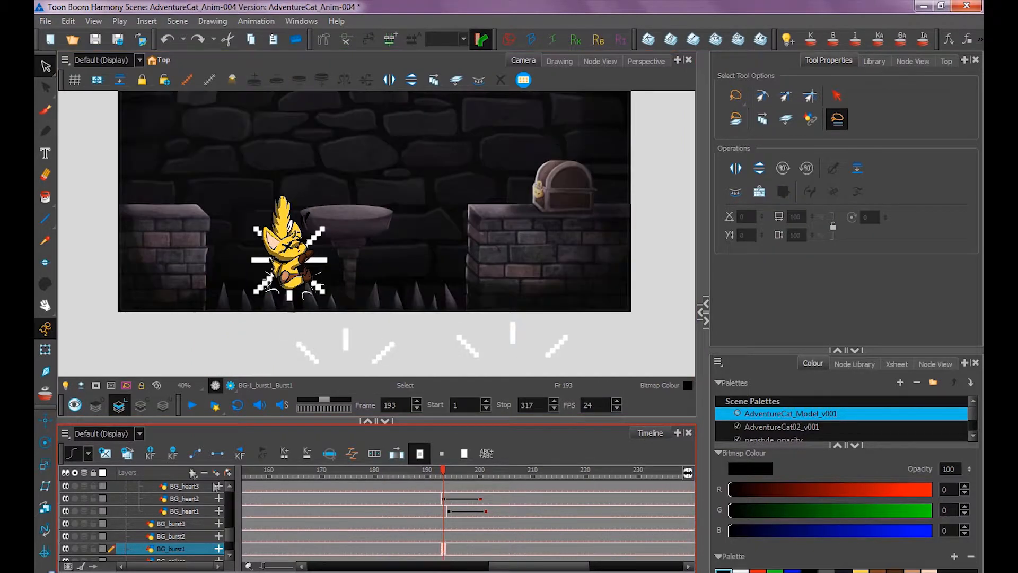
left_click(151, 453)
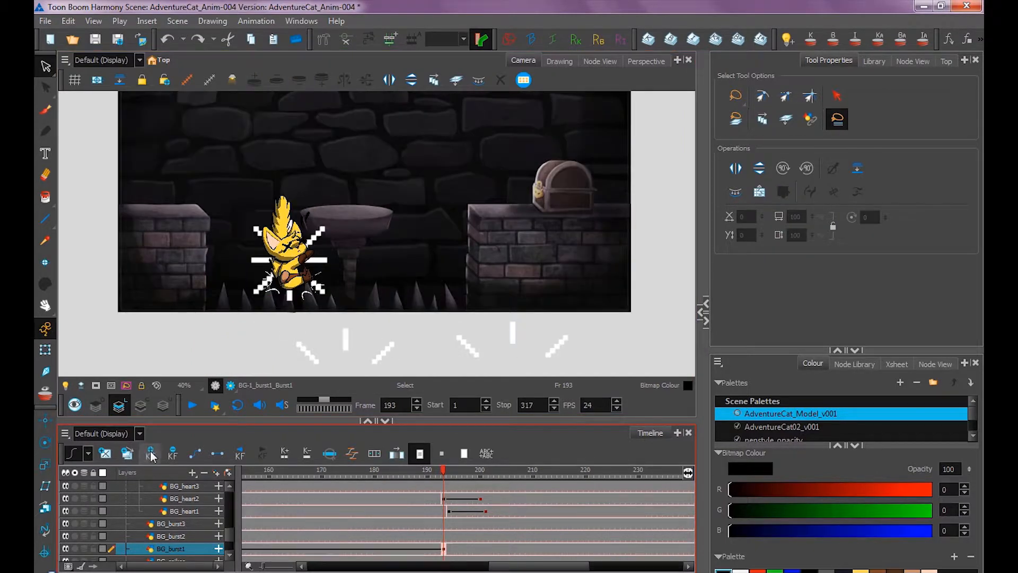
Clear the BG_burst1 exposure from frame 1 through frame 192
left_click(439, 550)
left_click_drag(505, 569, 308, 570)
left_click(245, 551)
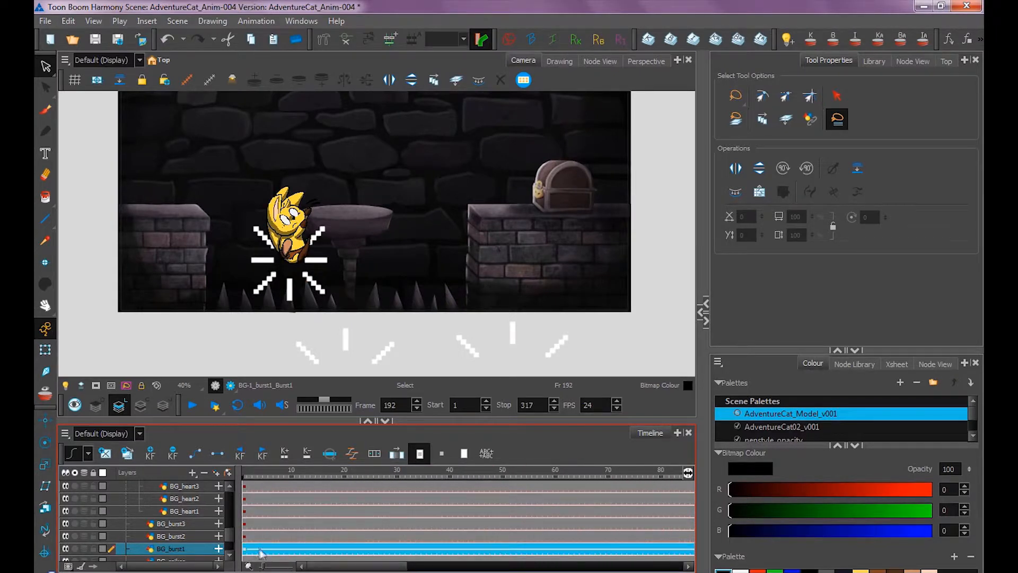
key("Delete")
left_click_drag(329, 567, 522, 566)
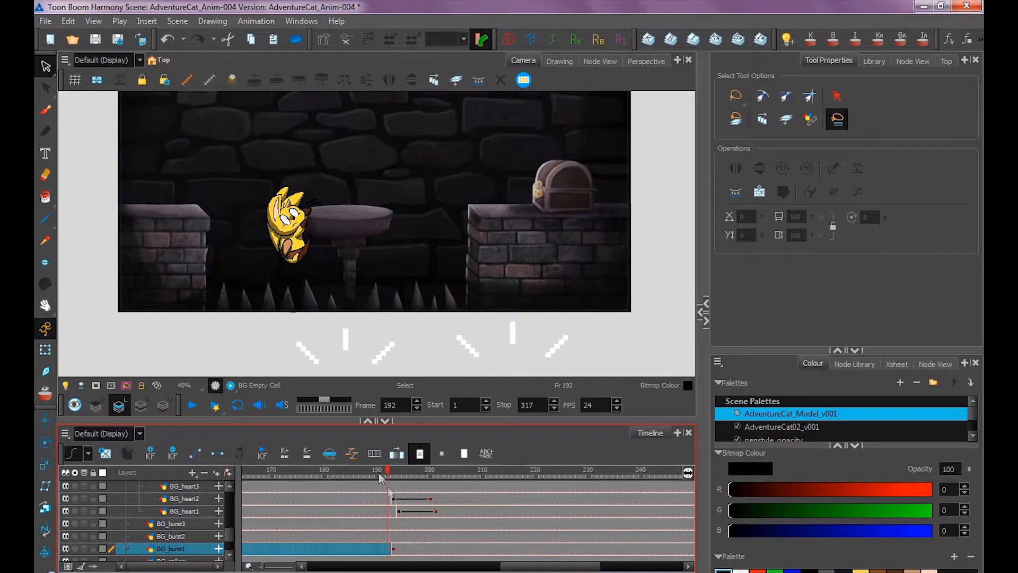
Clear the BG_burst1 exposure from frame 195 through the end of the scene
left_click(393, 472)
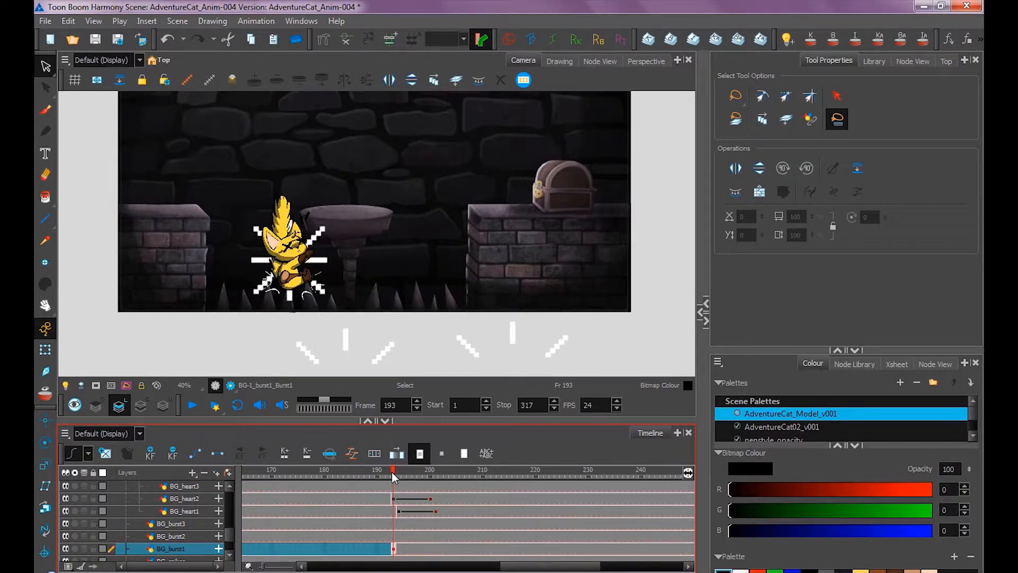
left_click(406, 549)
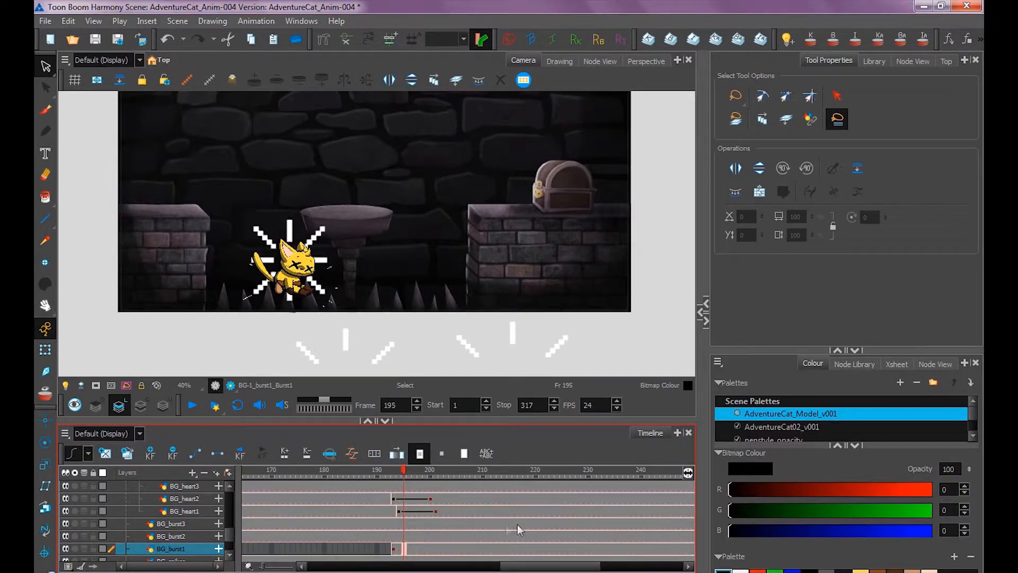
left_click_drag(532, 567, 556, 567)
left_click(678, 549, "shift")
key("Delete")
mouse_move(478, 475)
left_mouse_down()
mouse_move(462, 476)
mouse_move(479, 475)
mouse_move(483, 492)
left_mouse_up()
Limit BG_burst2 to frames 195–196 with a keyframe at frame 195, and move its burst onto the cat
scroll(231, 539, "down", 2)
left_click_drag(231, 538, 230, 536)
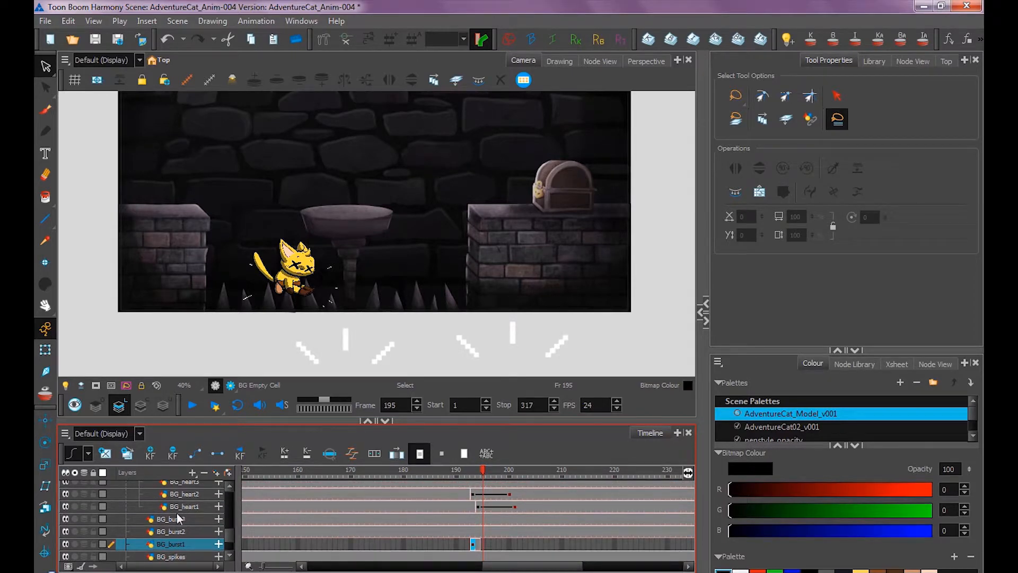
left_click(482, 533)
left_click(151, 455)
left_click(246, 534, "shift")
key("Delete")
left_click(676, 537, "shift")
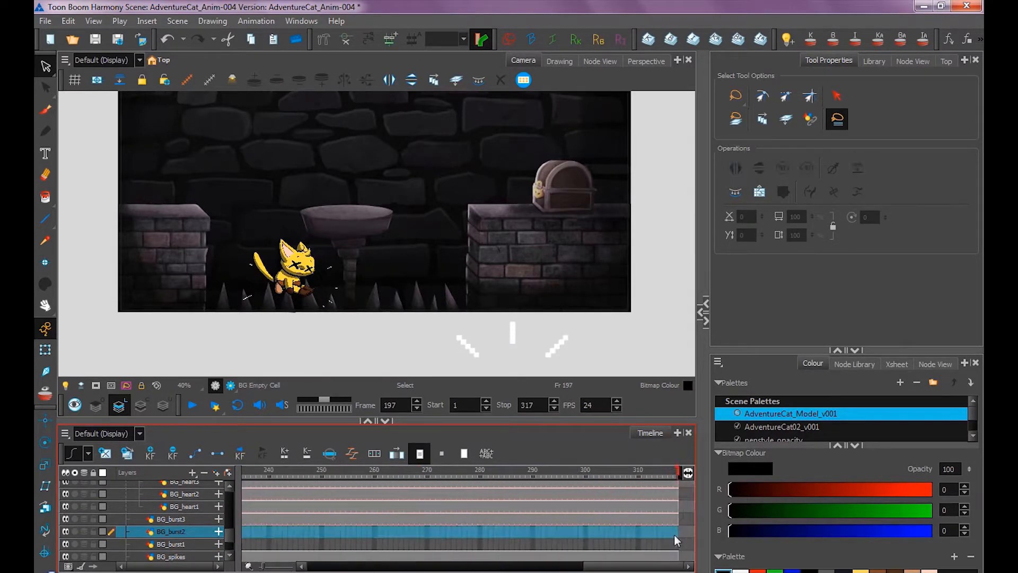
left_click_drag(345, 339, 291, 230)
Set a keyframe on BG_burst3 at frame 197 and clear its exposure outside frames 197–198
left_click(459, 520)
left_click(152, 456)
left_click_drag(454, 520, 684, 521)
key("Delete")
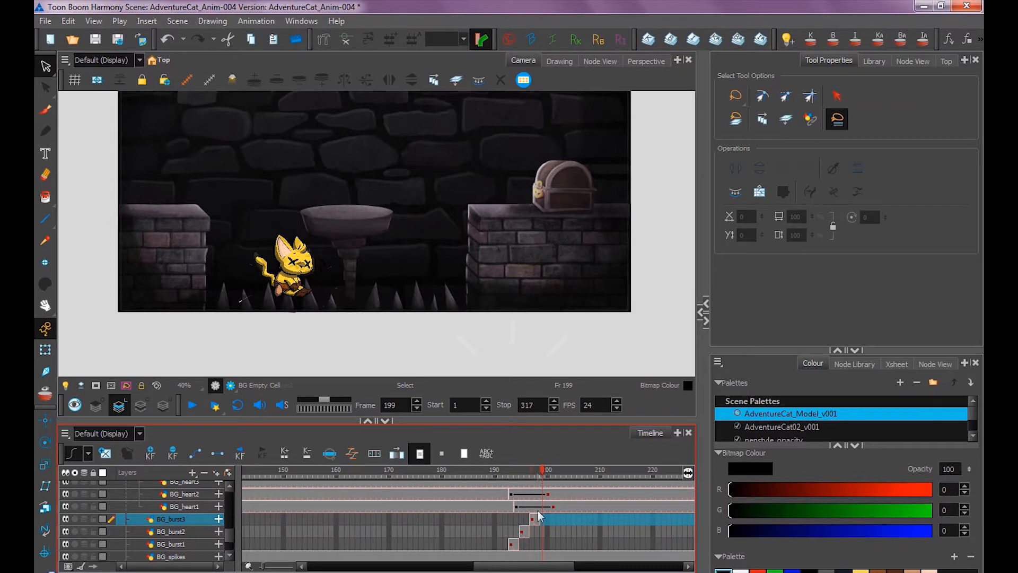
key("Delete")
Move the BG_burst3 drawing onto the cat at frame 197
left_click(533, 520)
left_click_drag(513, 333, 447, 279)
left_click_drag(448, 278, 293, 211)
left_click_drag(463, 225, 465, 247)
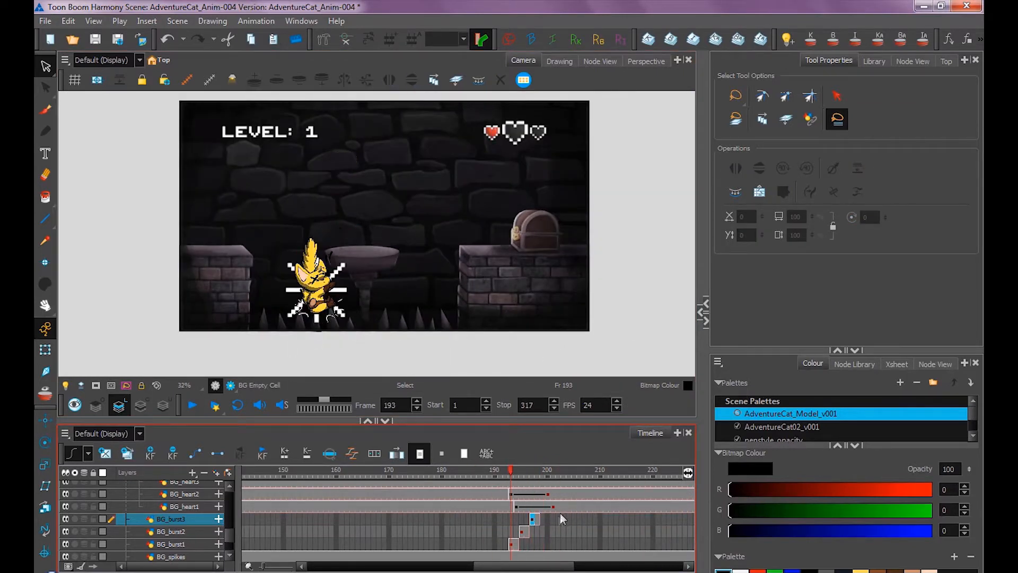
Delete the white hand-drawn impact lines around the cat in the catCOLOR drawing at frame 193, using the light table
key("2")
key("2")
left_click_drag(375, 287, 469, 173)
key("2")
key("2")
key("2")
key("shift+t")
left_click(429, 265)
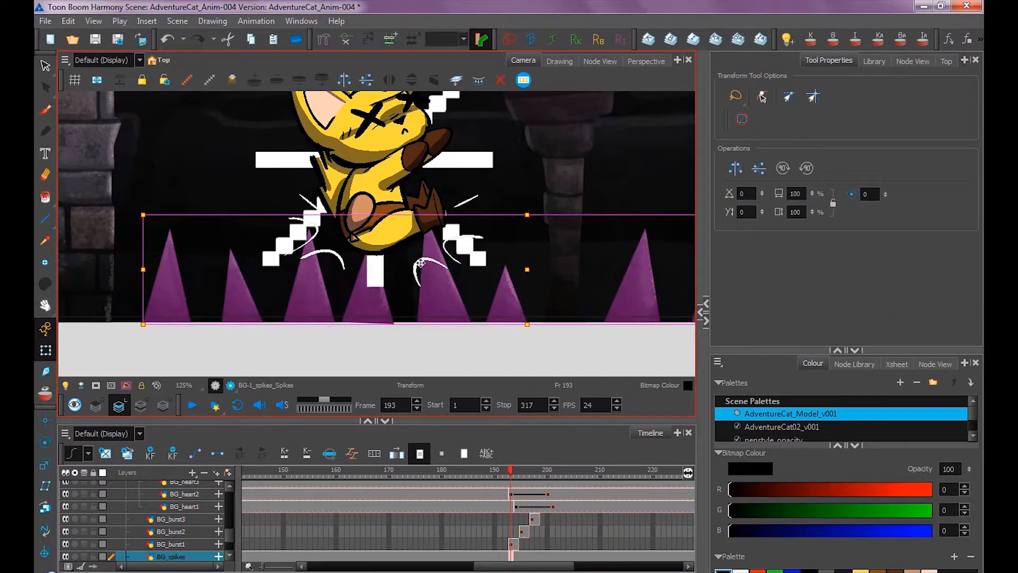
left_click(415, 219)
left_click(45, 66)
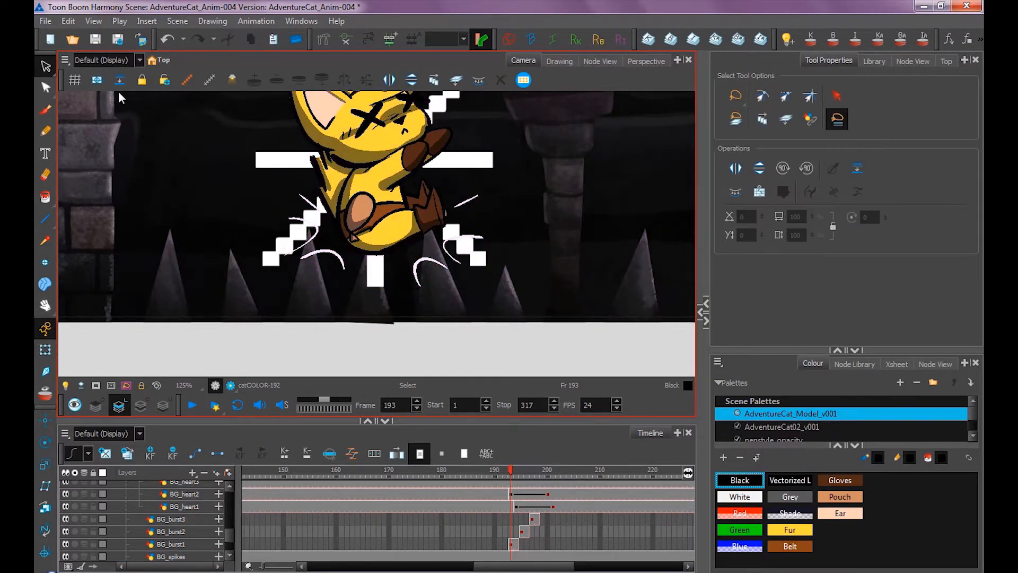
left_click(66, 385)
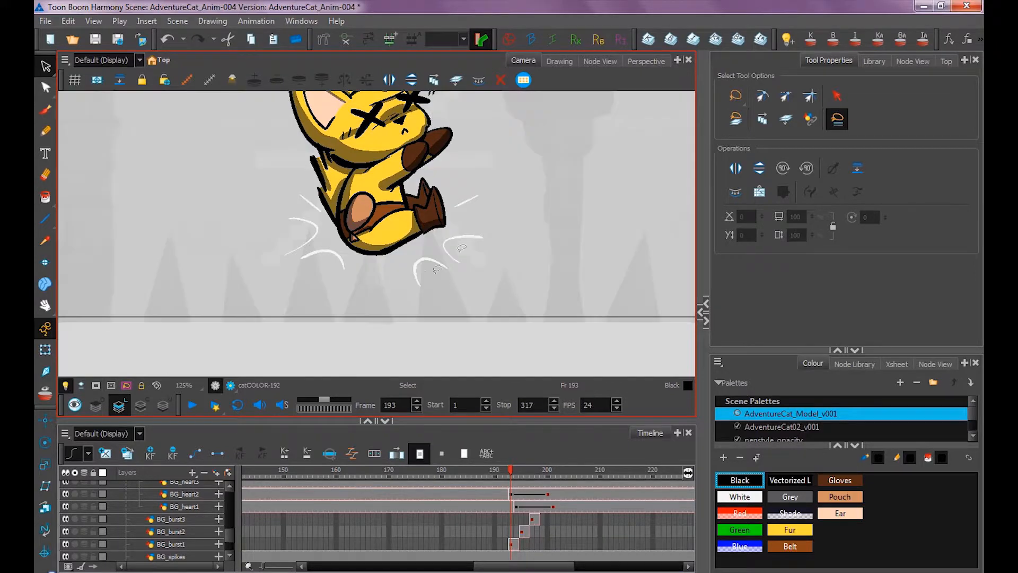
mouse_move(466, 226)
left_mouse_down()
mouse_move(417, 262)
mouse_move(345, 263)
mouse_move(310, 201)
mouse_move(269, 246)
mouse_move(395, 317)
mouse_move(539, 212)
mouse_move(527, 189)
left_mouse_up()
key("Delete")
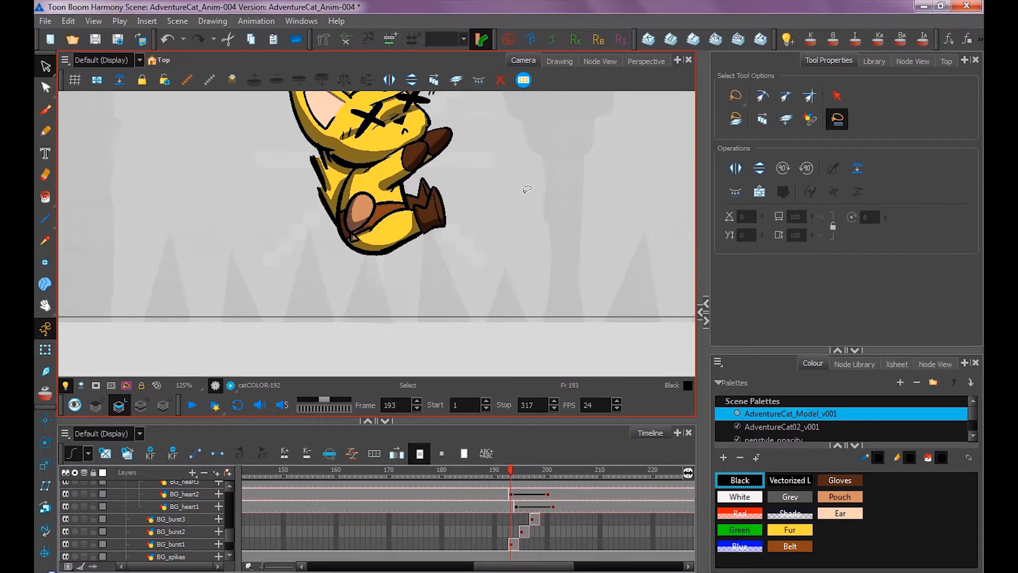
Advance through the frames after 193 and remove the remaining hand-drawn impact marks around the cat
key("comma")
key("period")
key("period")
key("period")
left_click_drag(540, 149, 498, 270)
key("Delete")
key("period")
key("period")
key("period")
key("period")
left_click_drag(560, 187, 390, 321)
key("period")
Save the scene and play the animation from about frame 180 to check the bursts against the cat's landing
key("shift+m")
left_click(511, 471)
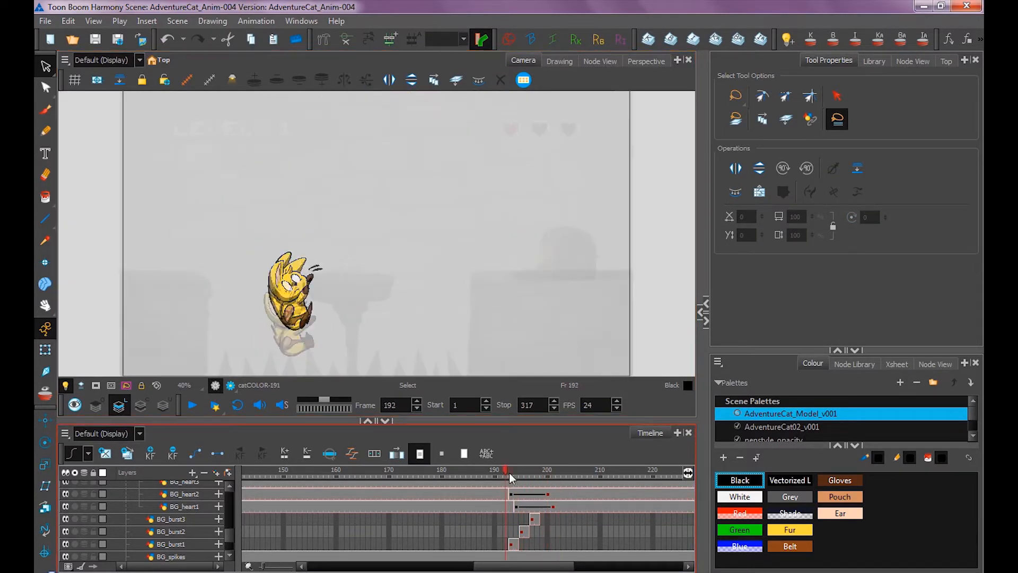
key("ctrl+s")
key("shift+Return")
left_click(445, 473)
key("comma")
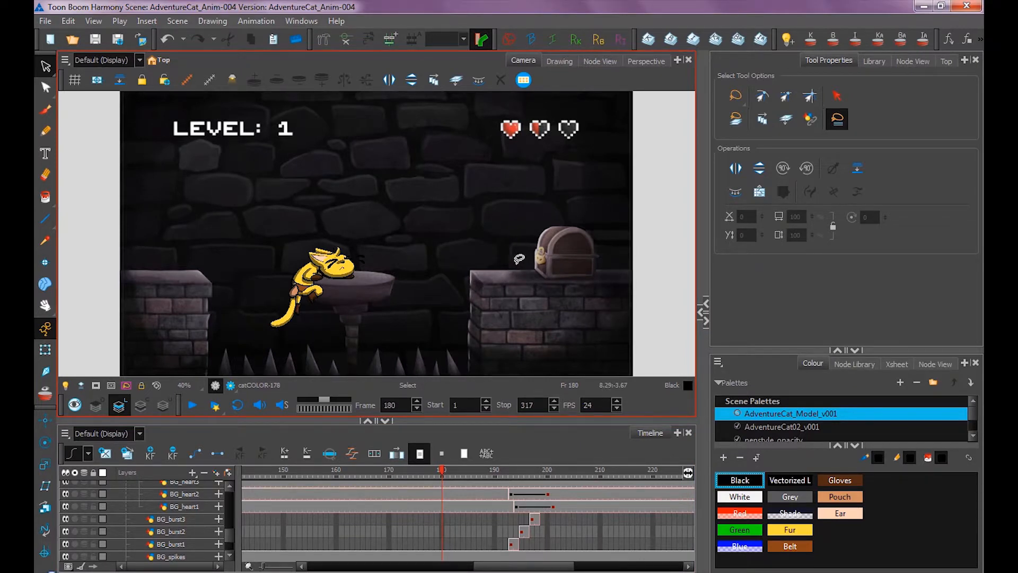
key("Return")
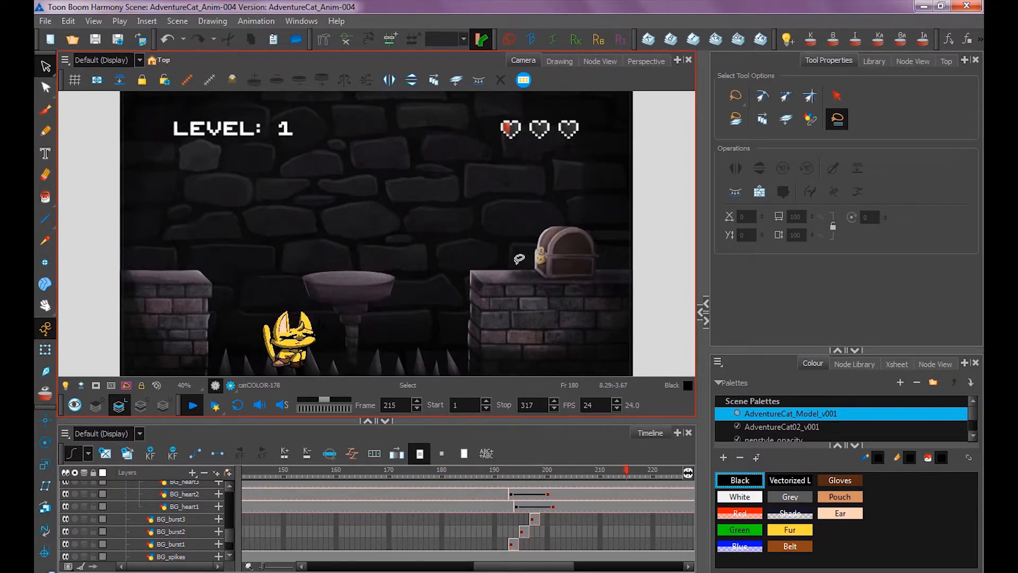